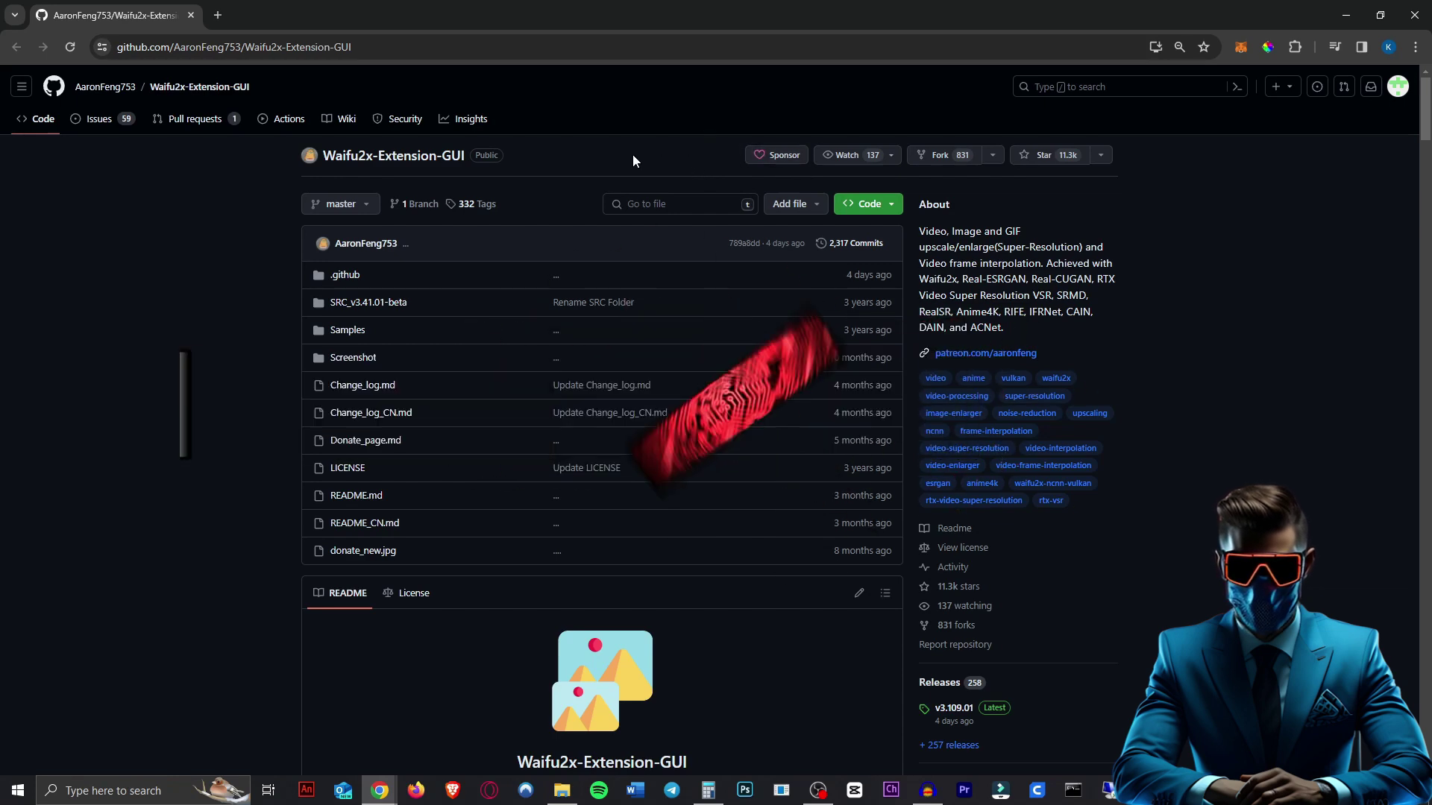
- Open the v3.109.01 stable release from the README and download the full Waifu2x-Extension-GUI package
scroll(632, 155, "down", 8)
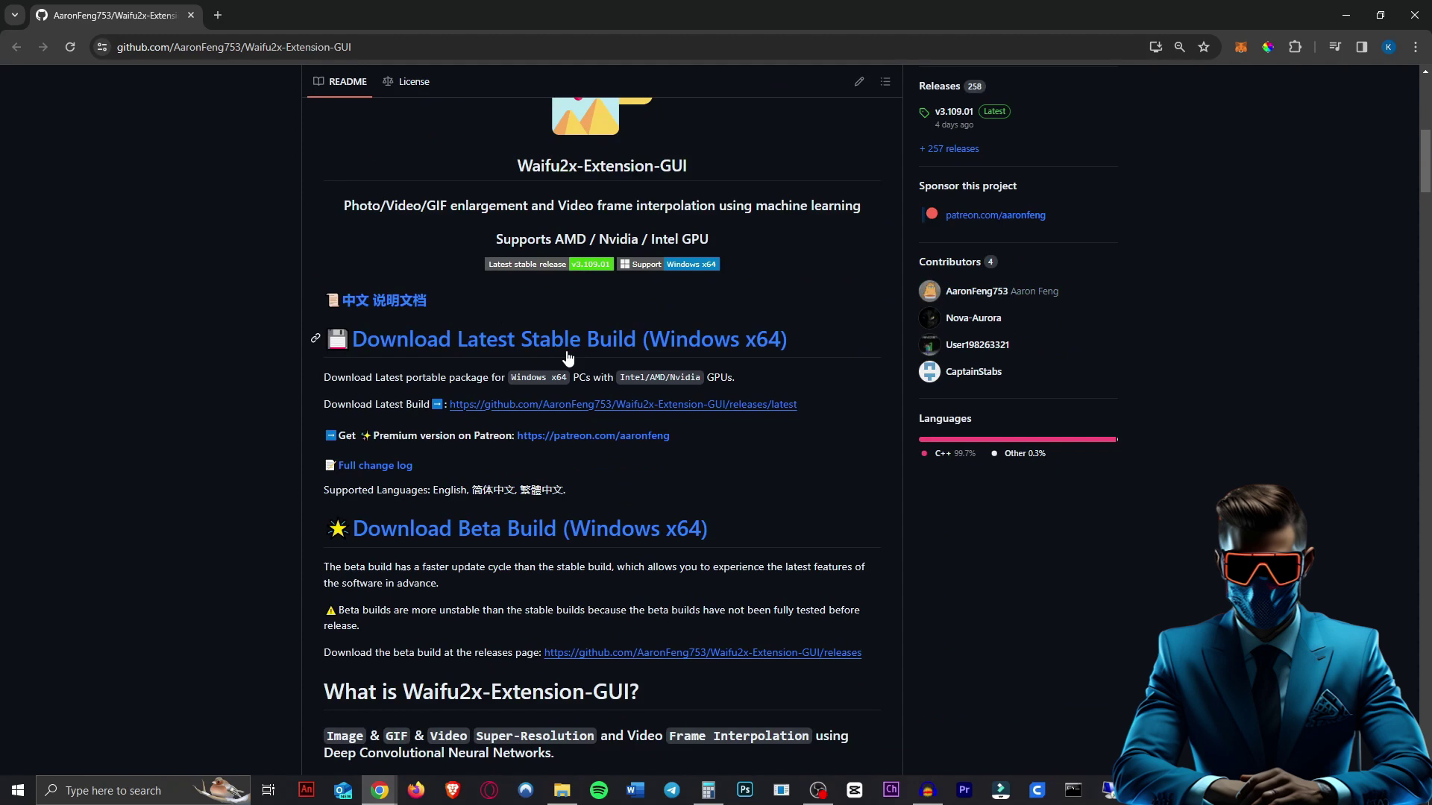
left_click(617, 343)
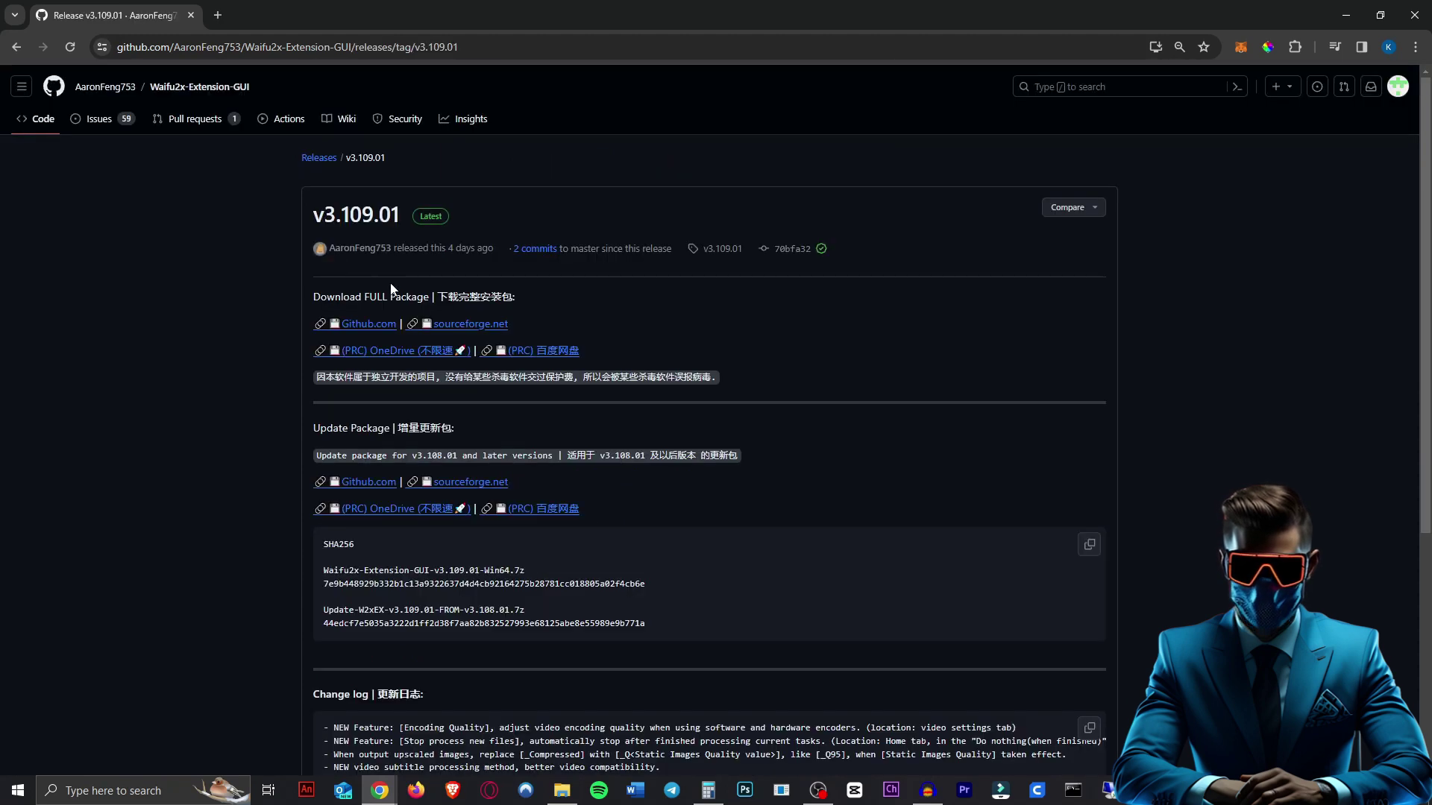
left_click(356, 328)
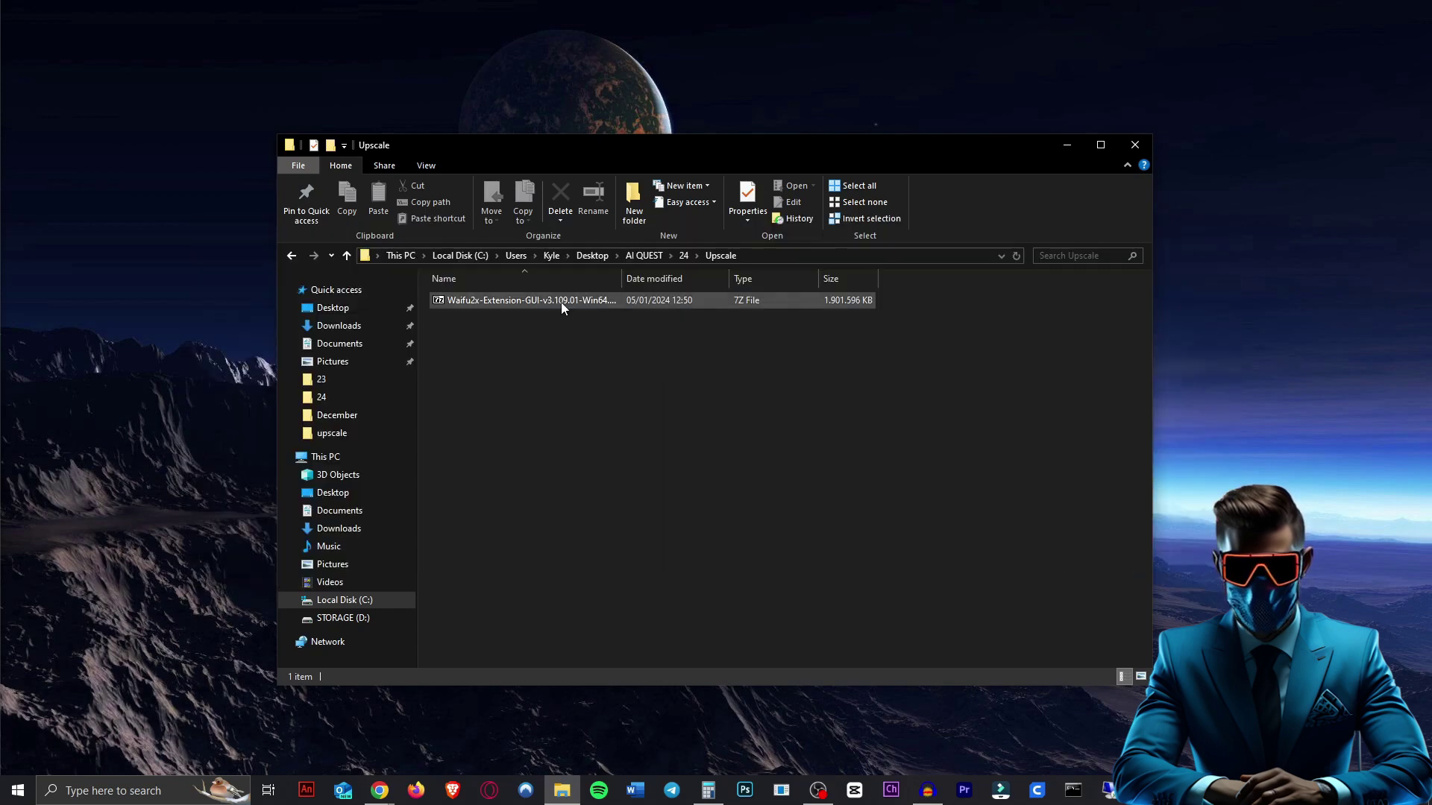
- Extract the Waifu2x-Extension-GUI 7z archive into Upscale with 7-Zip, then delete the archive
right_click(561, 302)
mouse_move(671, 326)
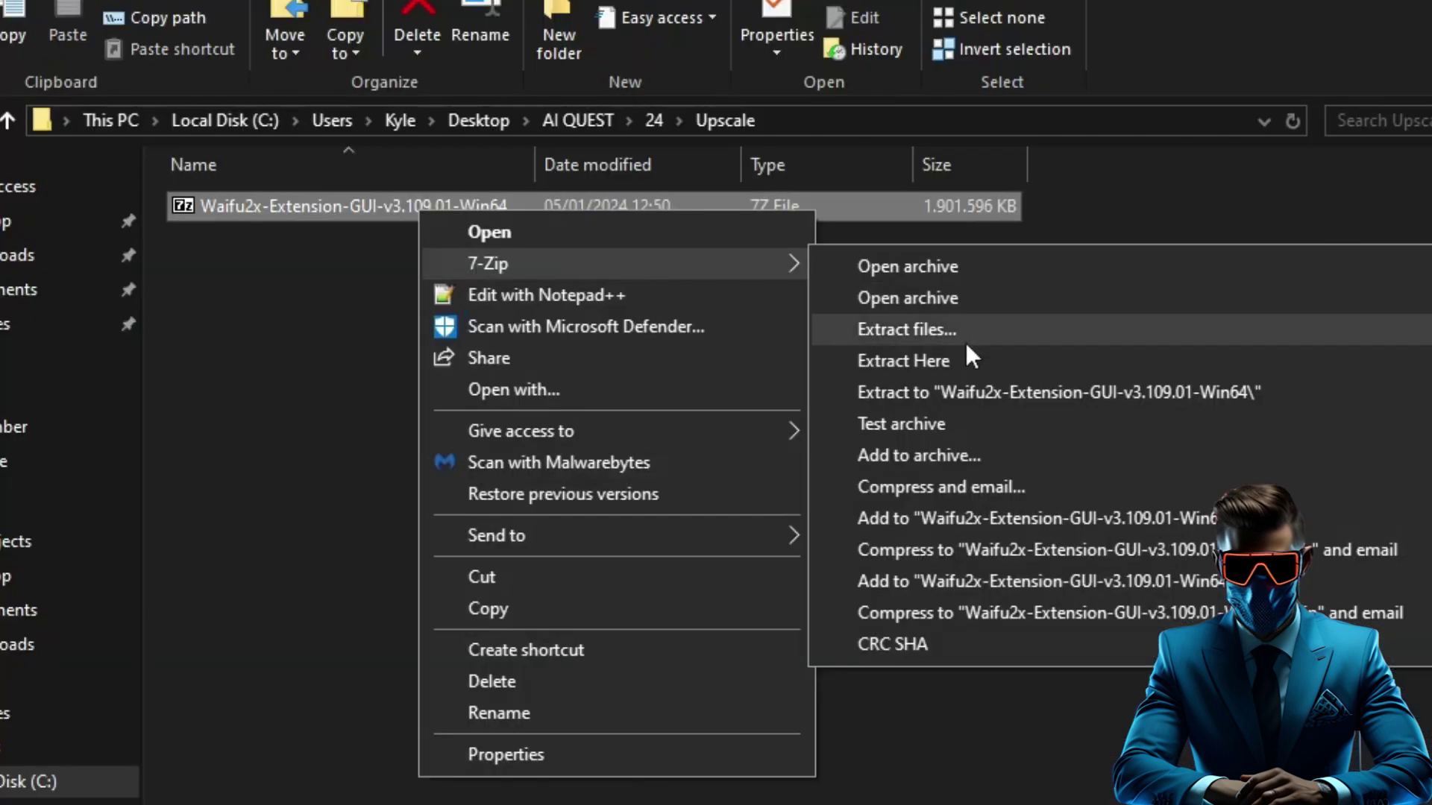
left_click(1007, 355)
right_click(439, 356)
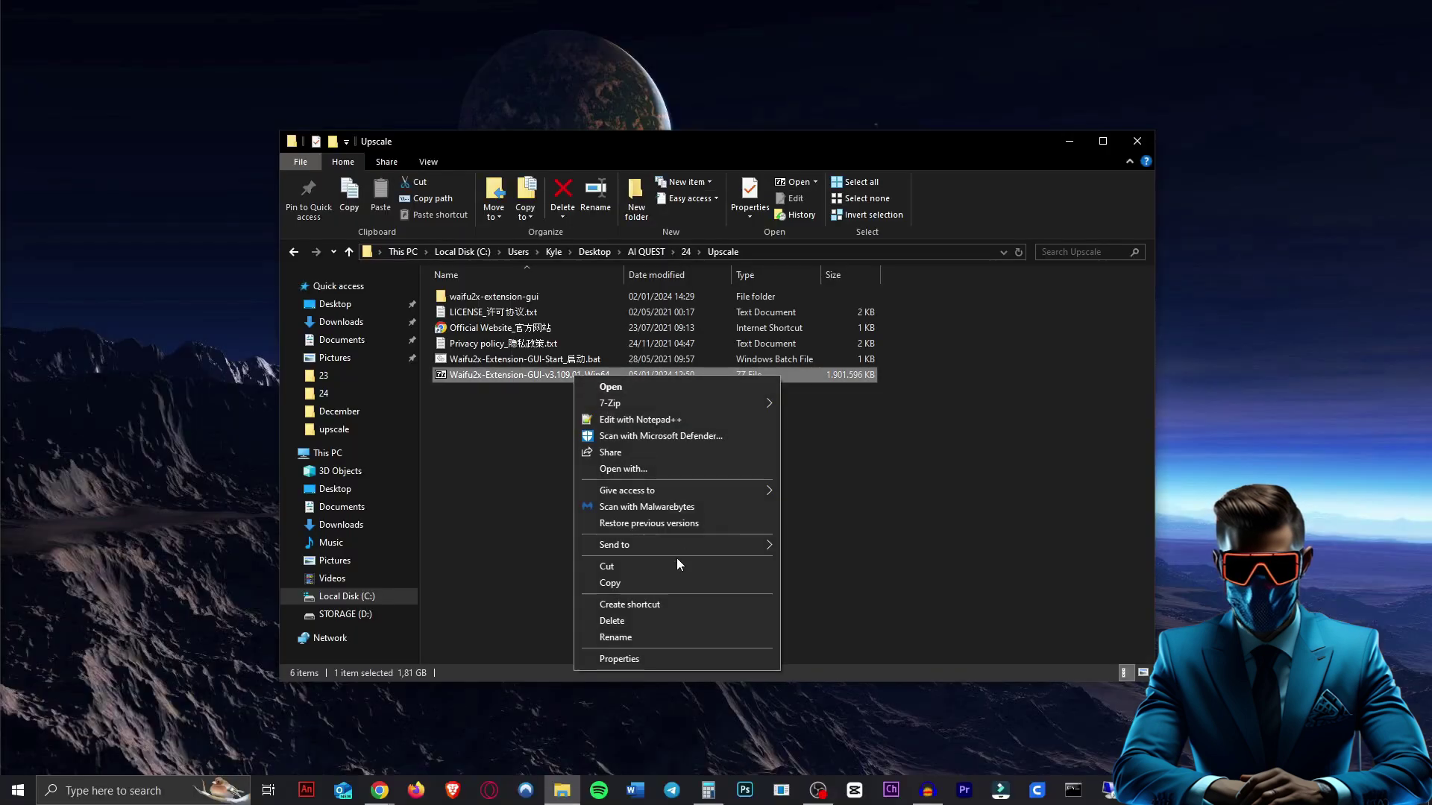
left_click(666, 621)
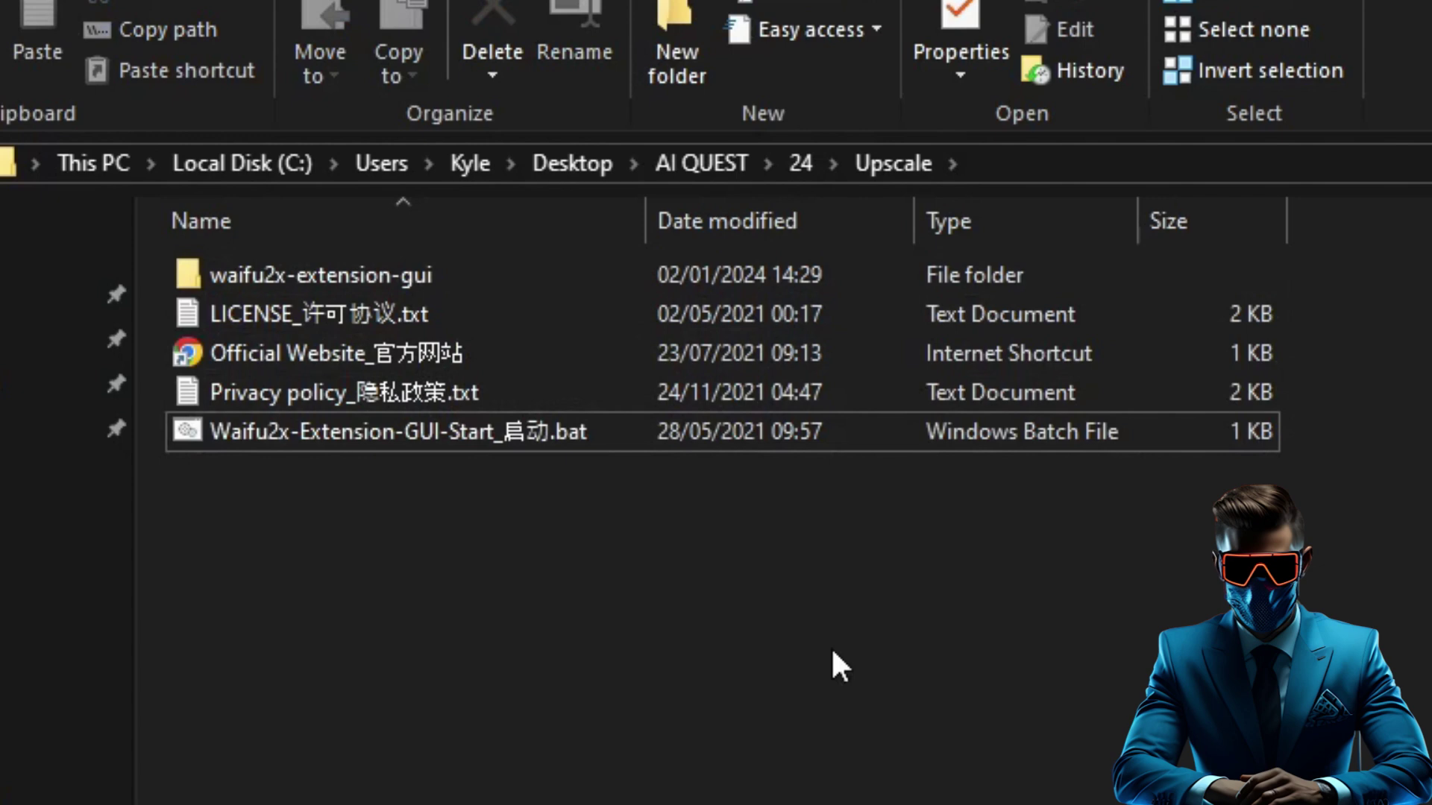
- Launch Waifu2x-Extension-GUI-Start_启动.bat in English and dismiss the compatibility and hardware-encoding notices
double_click(609, 433)
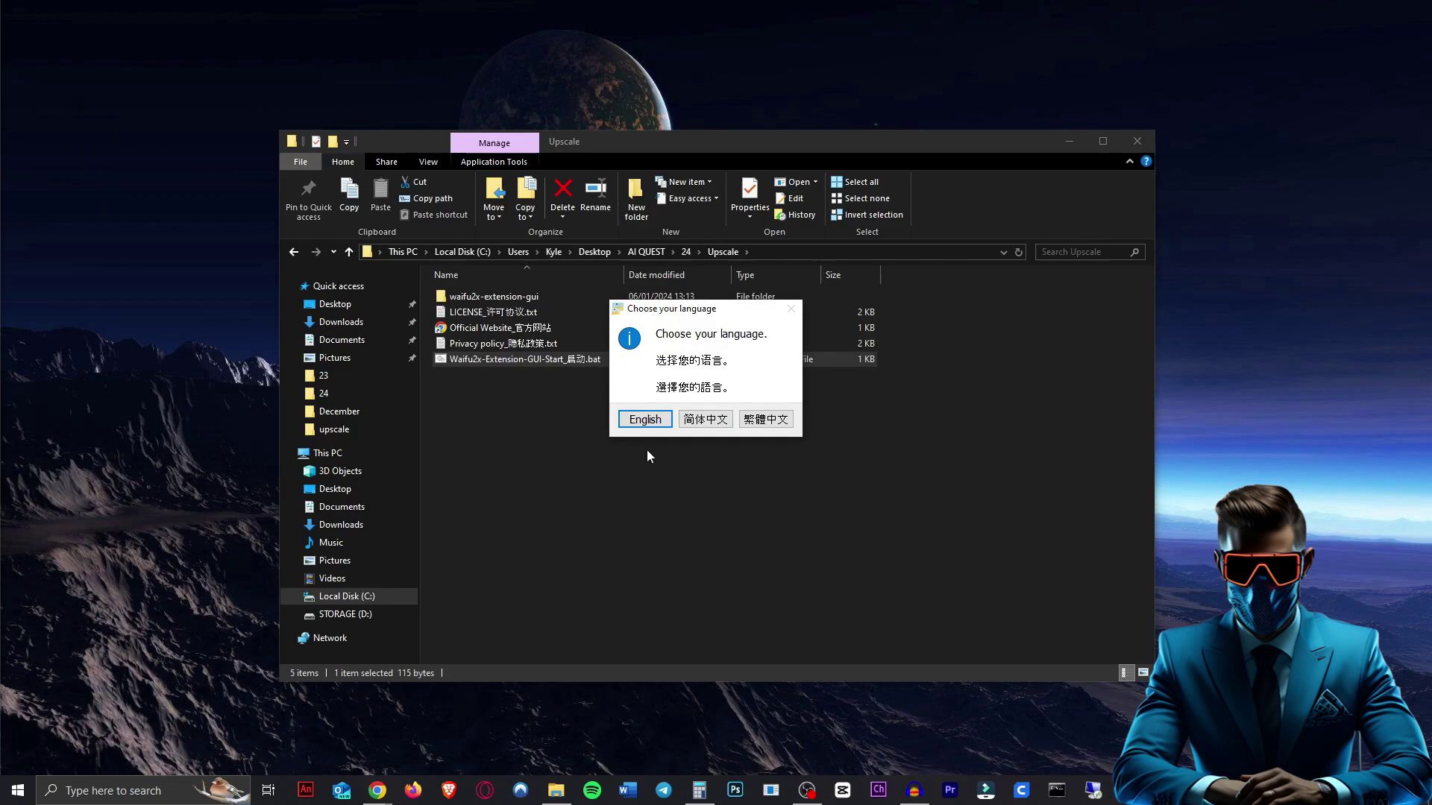
left_click(646, 421)
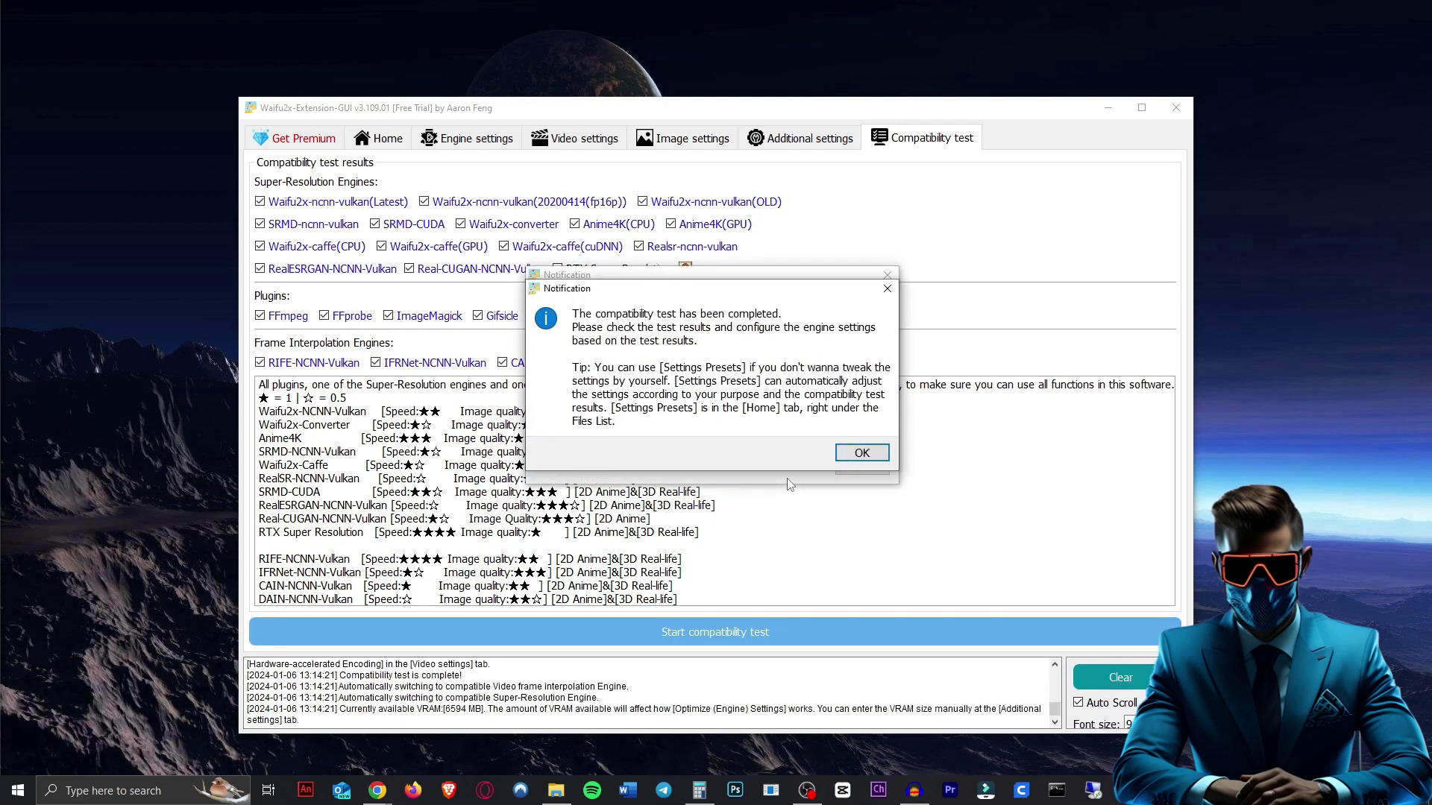
left_click(872, 453)
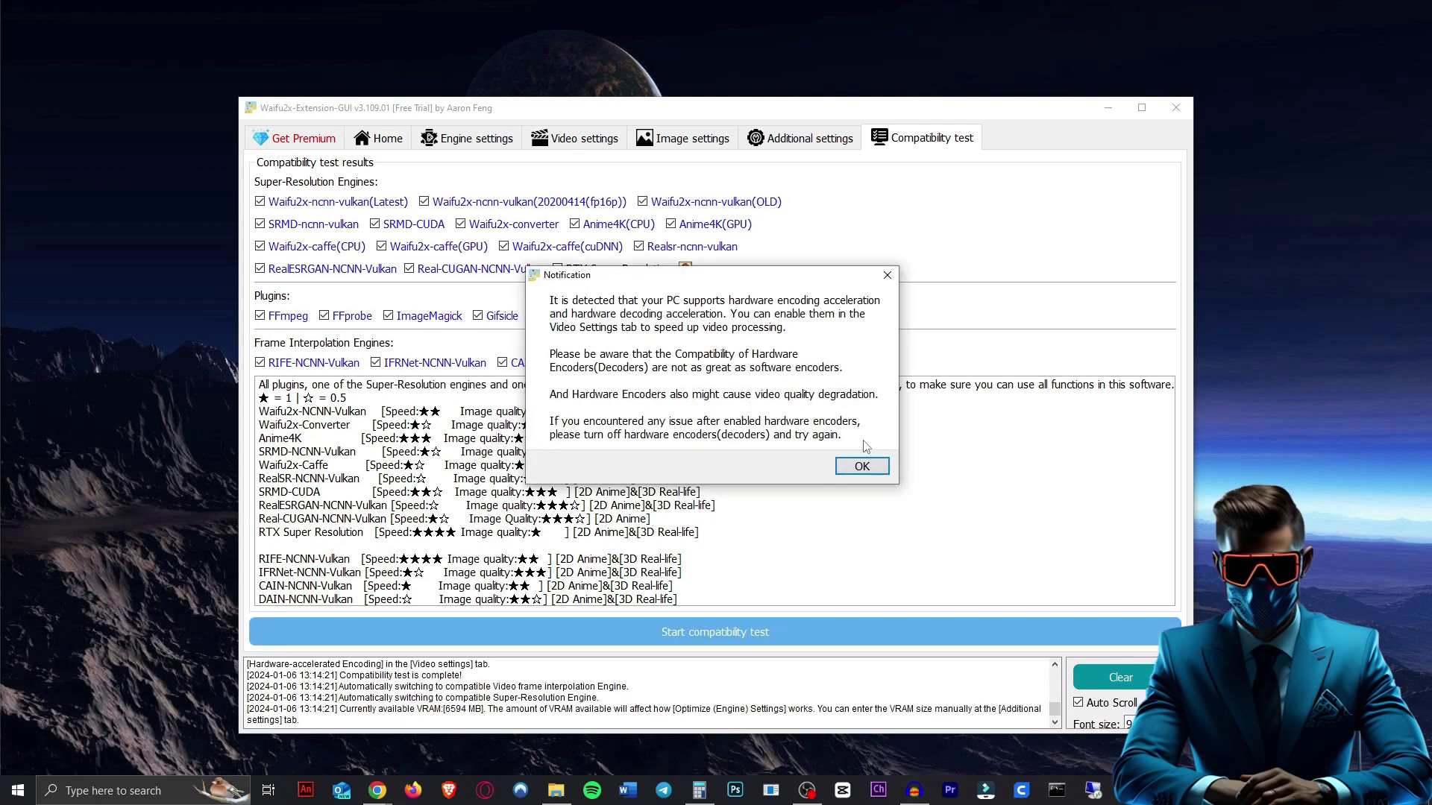
left_click(872, 472)
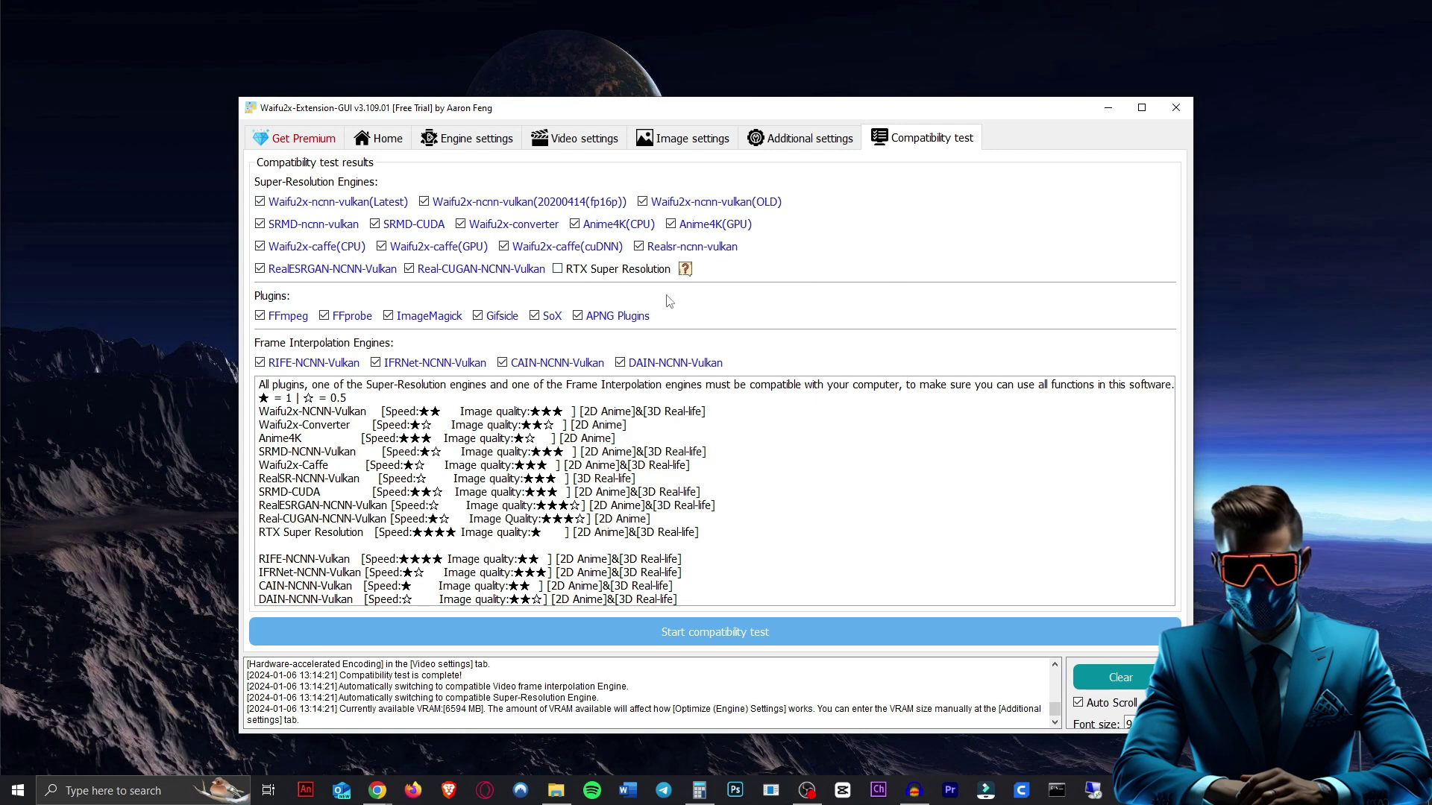
- On the Home page, drag LOTR 480p.mp4 from Explorer into the Files List
left_click(385, 141)
key("ctrl+Tab")
key("ctrl+Tab")
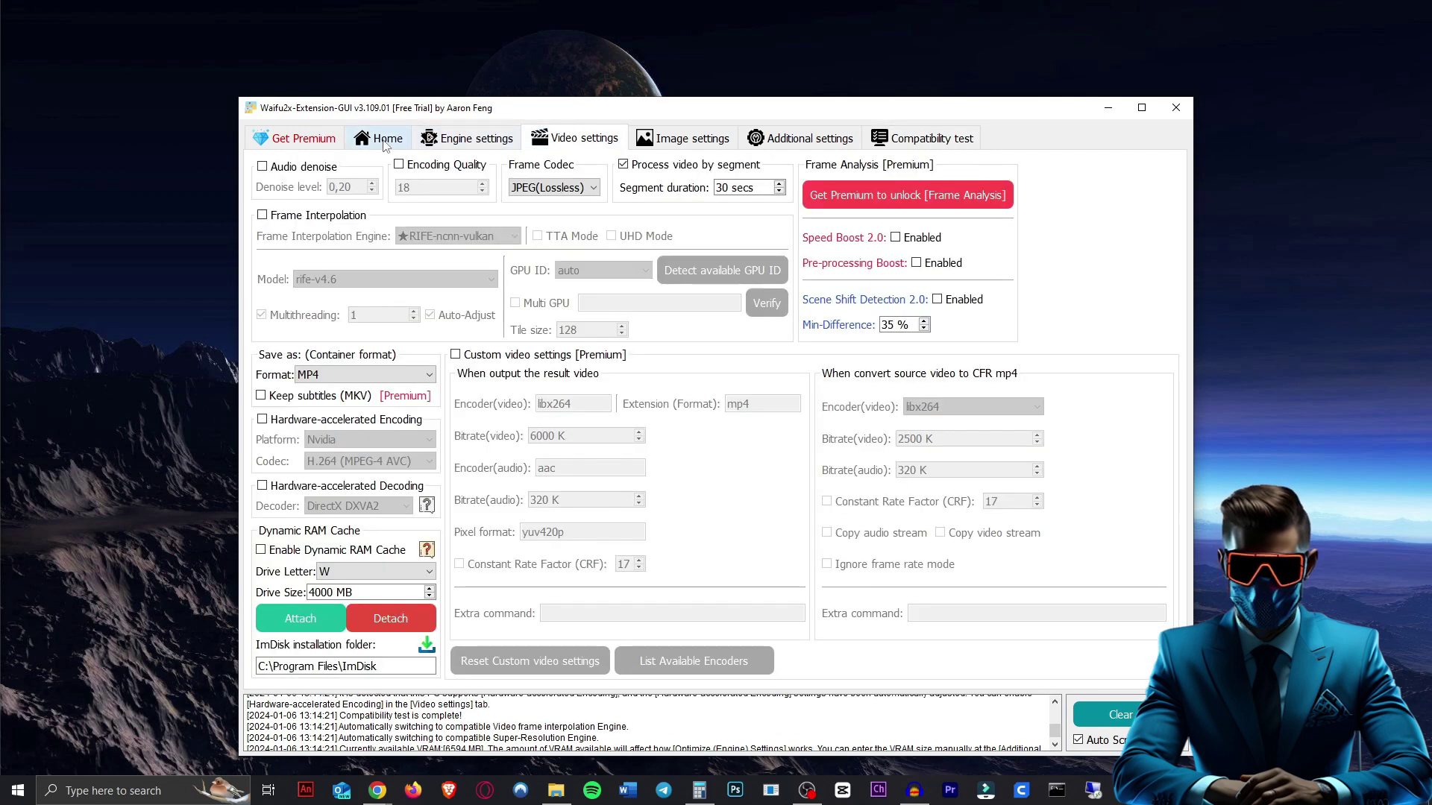
left_click(384, 142)
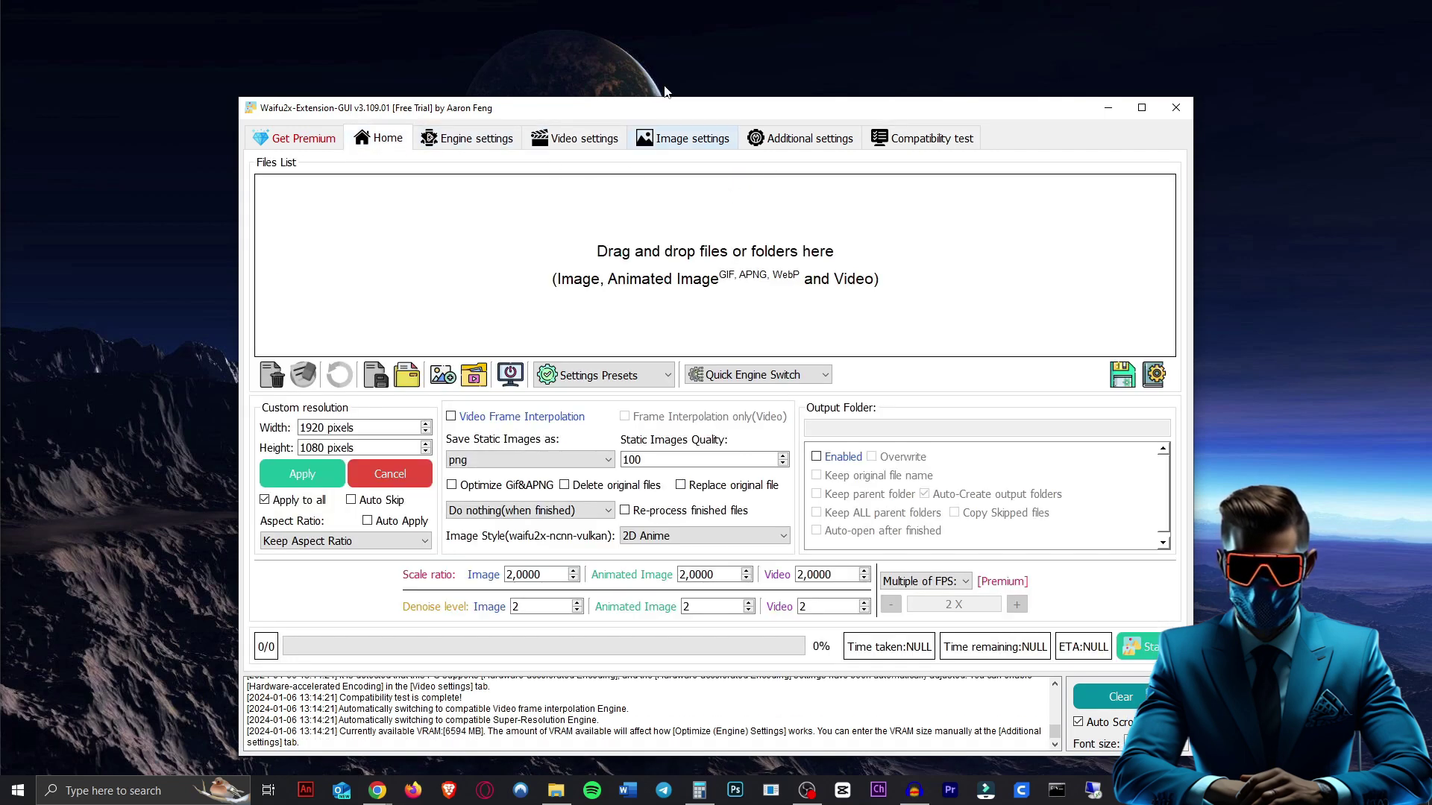
left_click_drag(667, 102, 671, 74)
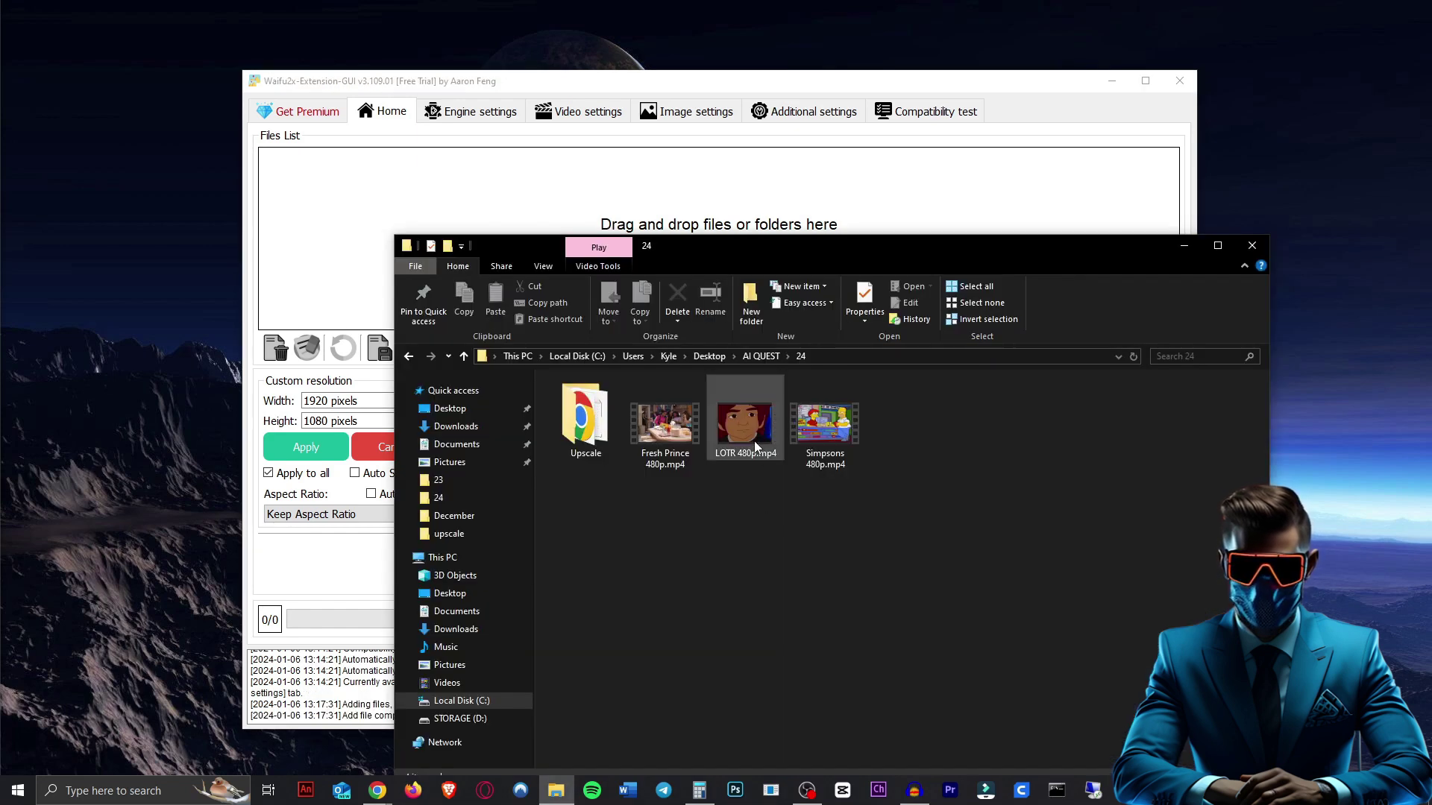
left_click_drag(749, 466, 332, 216)
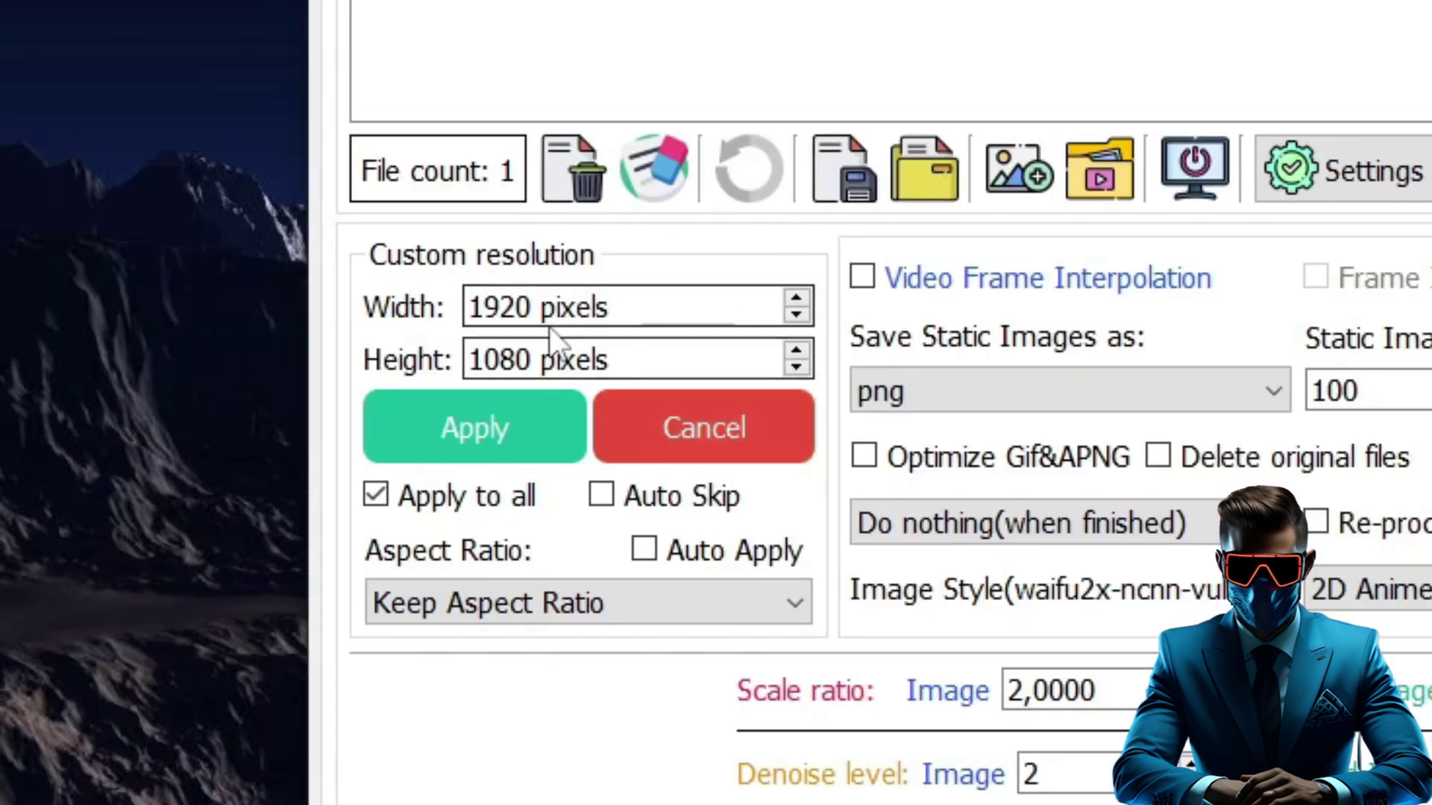
- Apply the 1920x1080 custom resolution to LOTR 480p.mp4 and set the video scale ratio to 4
left_click(307, 450)
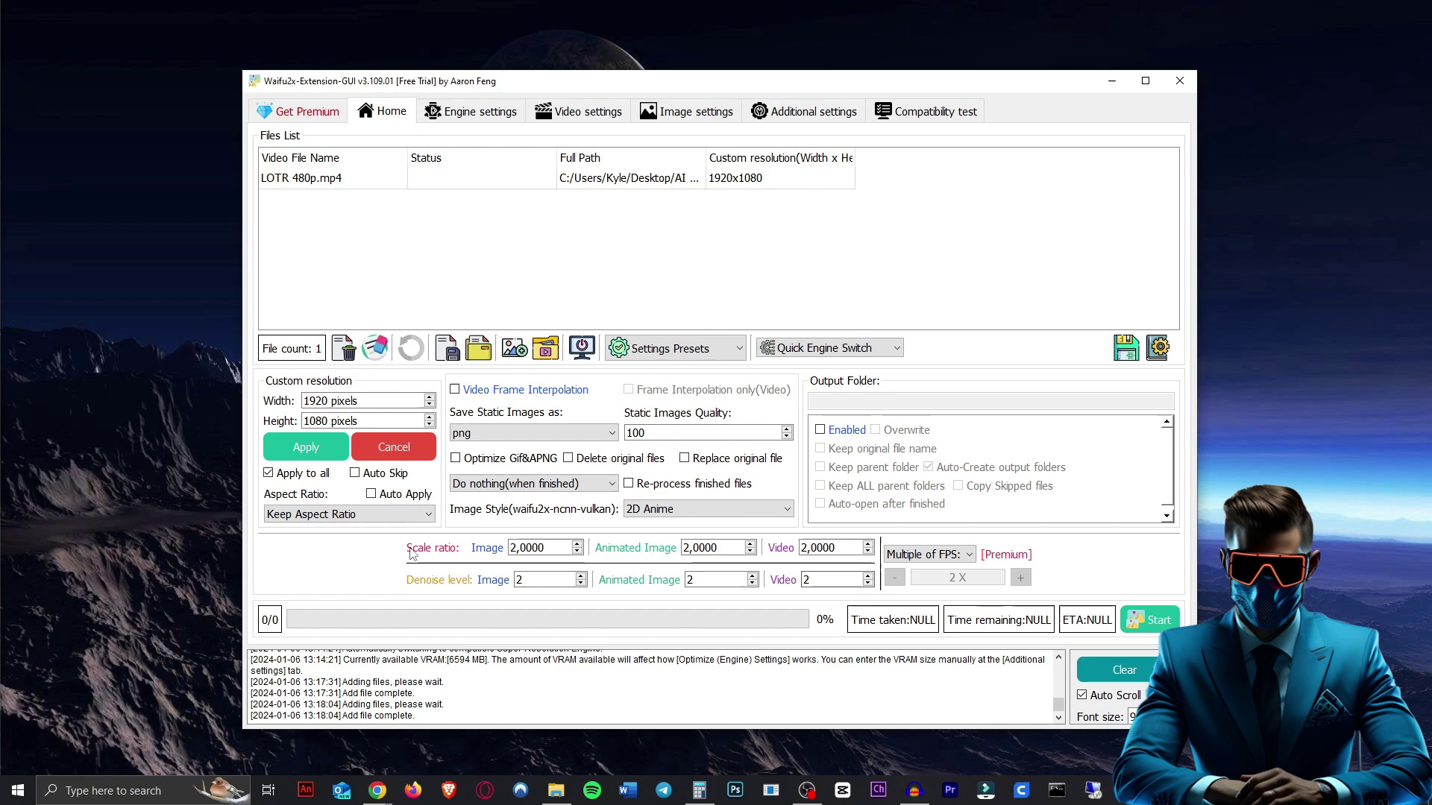
double_click(868, 545)
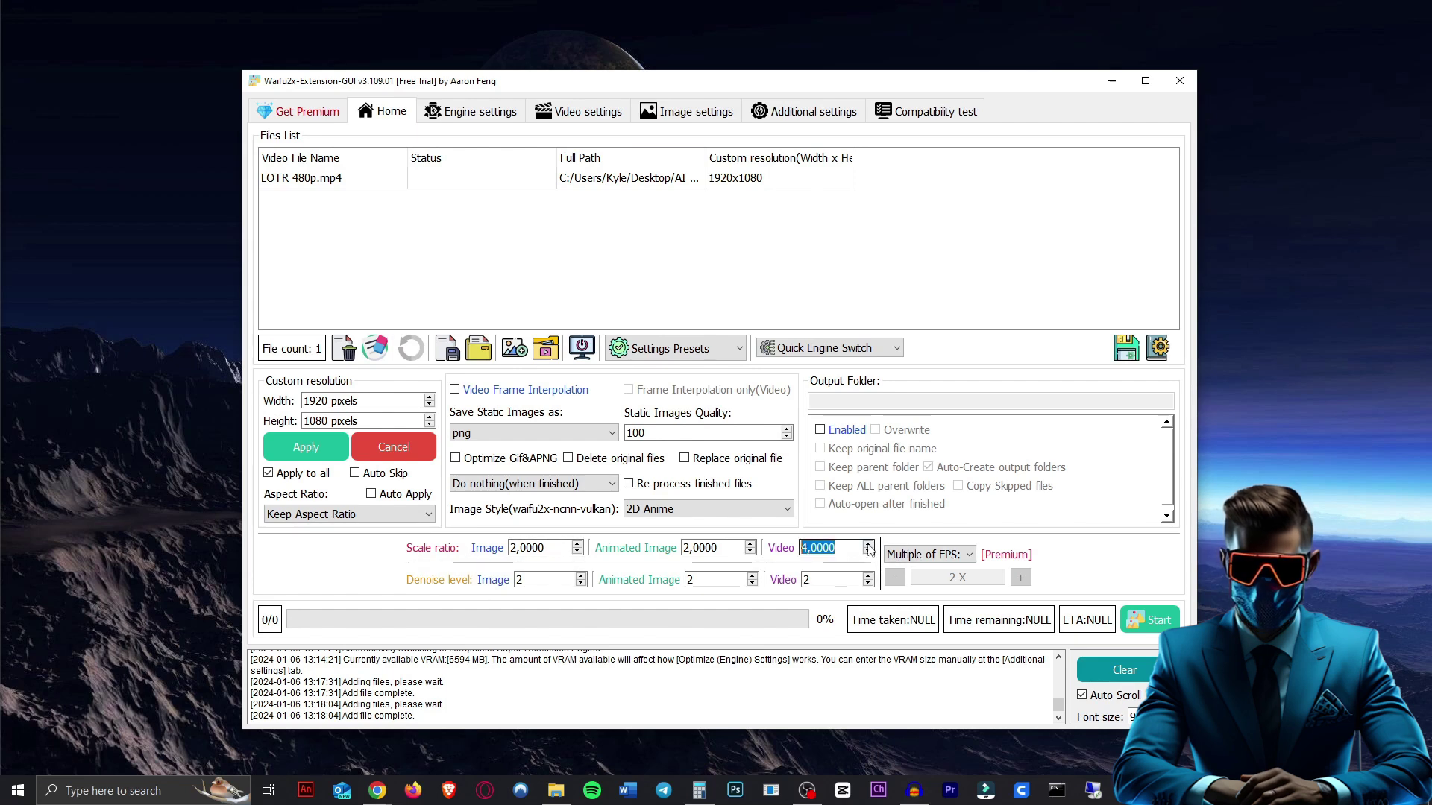
left_click(867, 537)
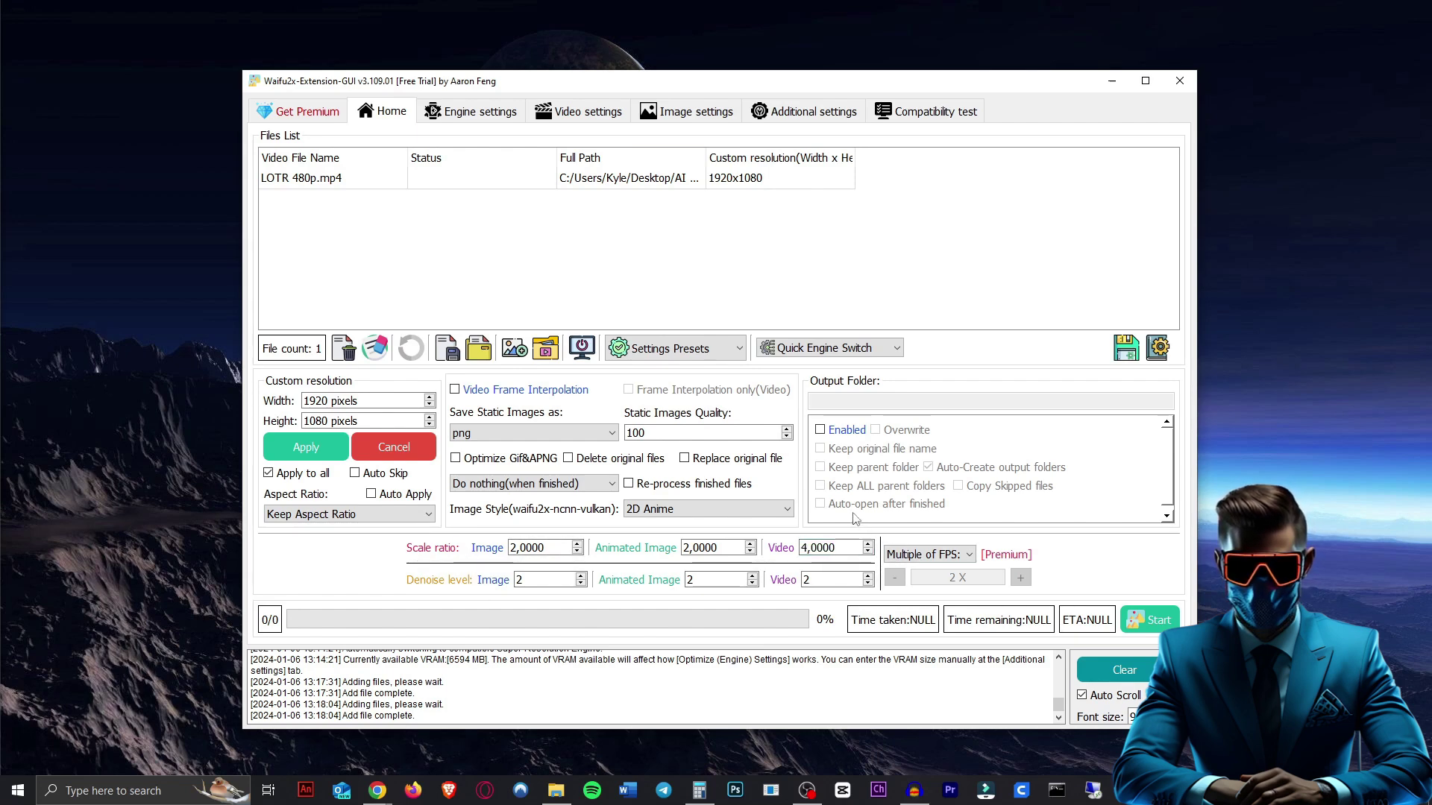
left_click(831, 348)
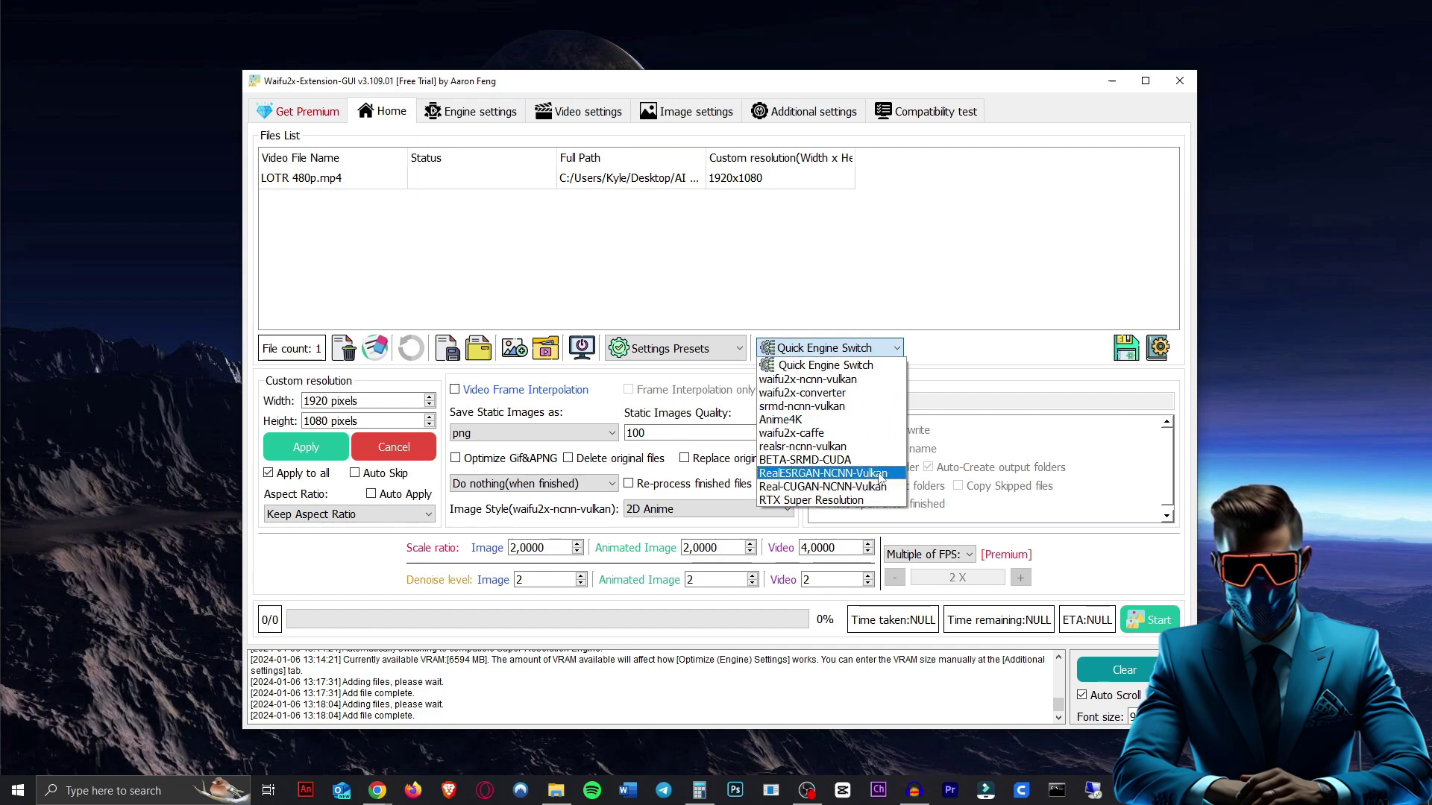
- Choose the RealESRGAN-NCNN-Vulkan engine with the 2D Anime image style
left_click(881, 474)
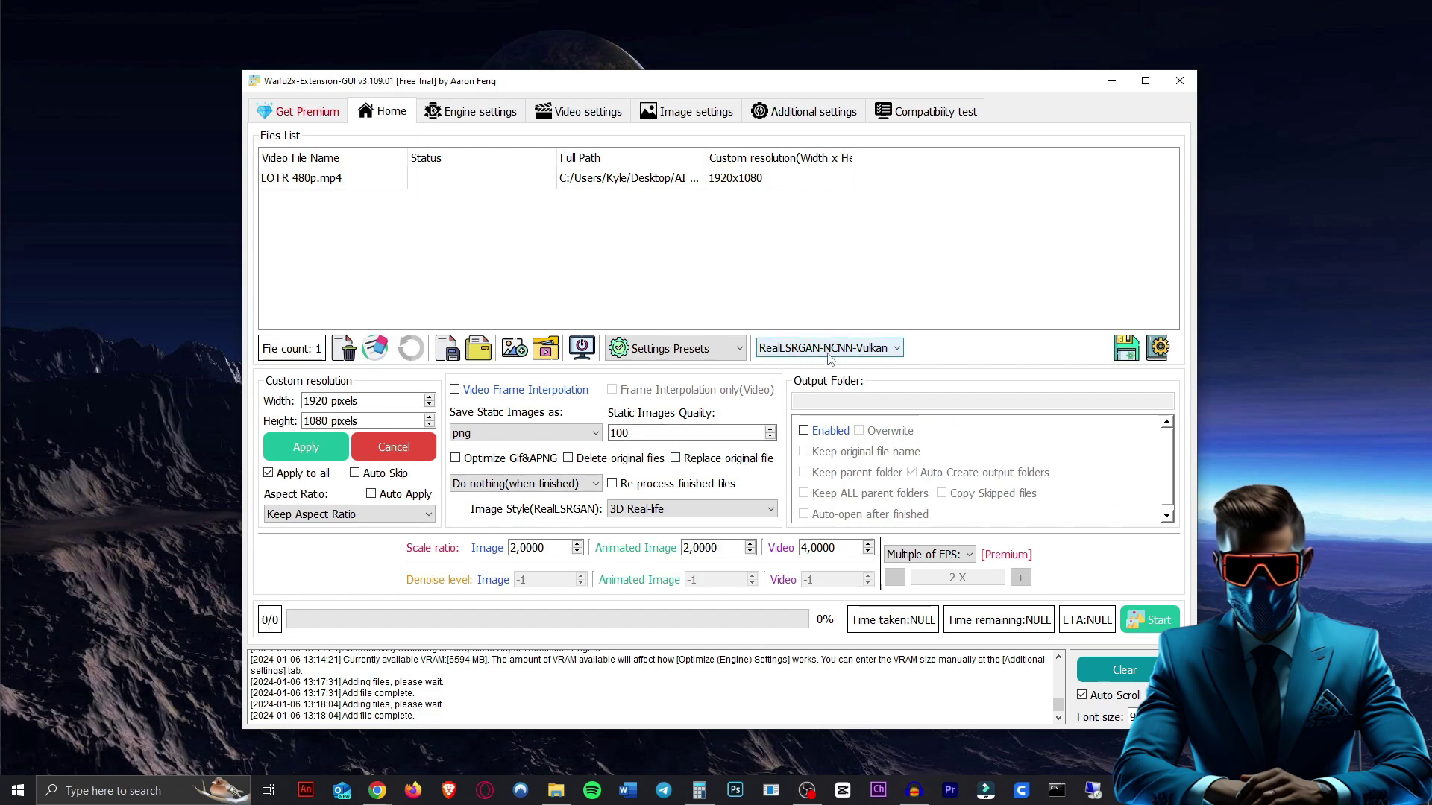
left_click(830, 350)
left_click(881, 475)
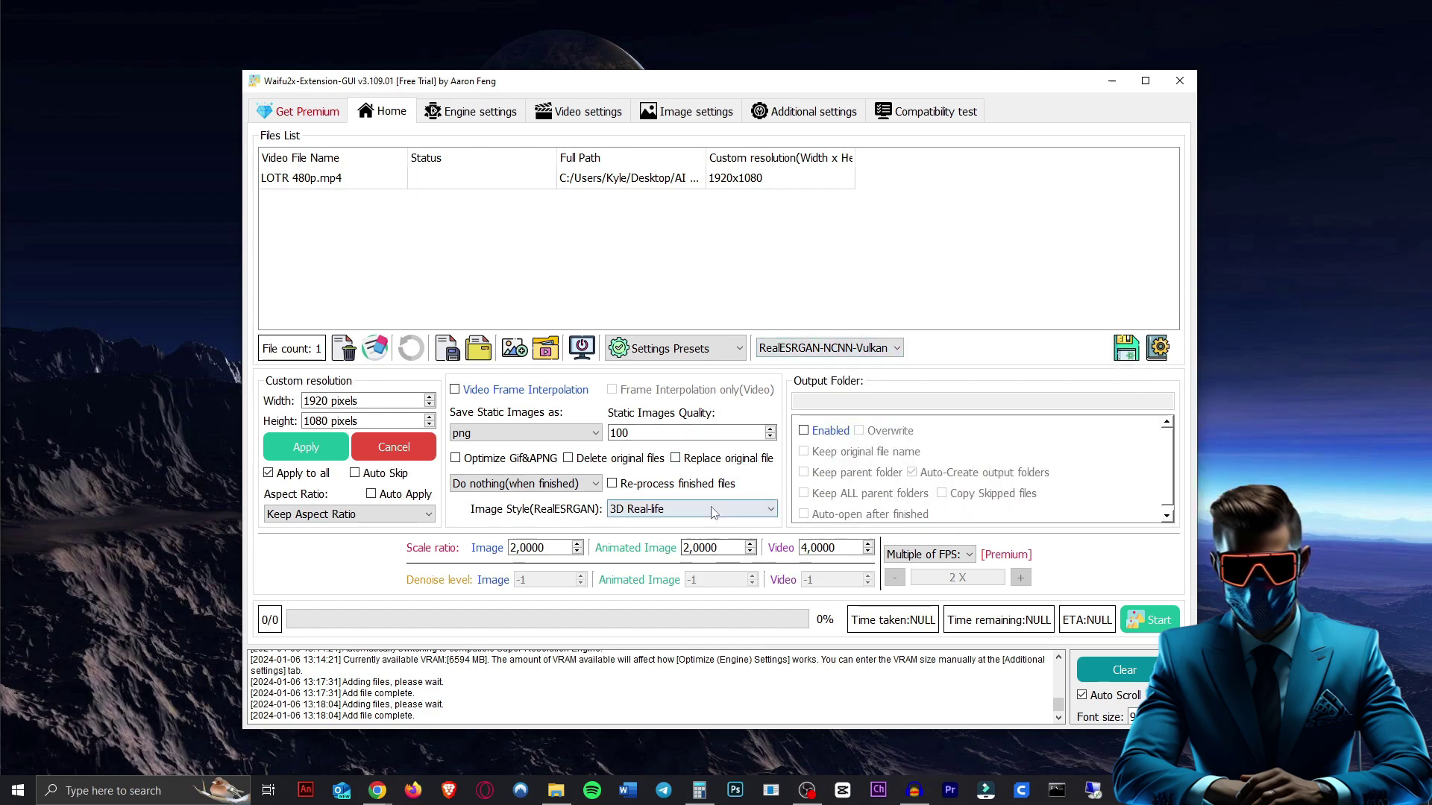
left_click(687, 508)
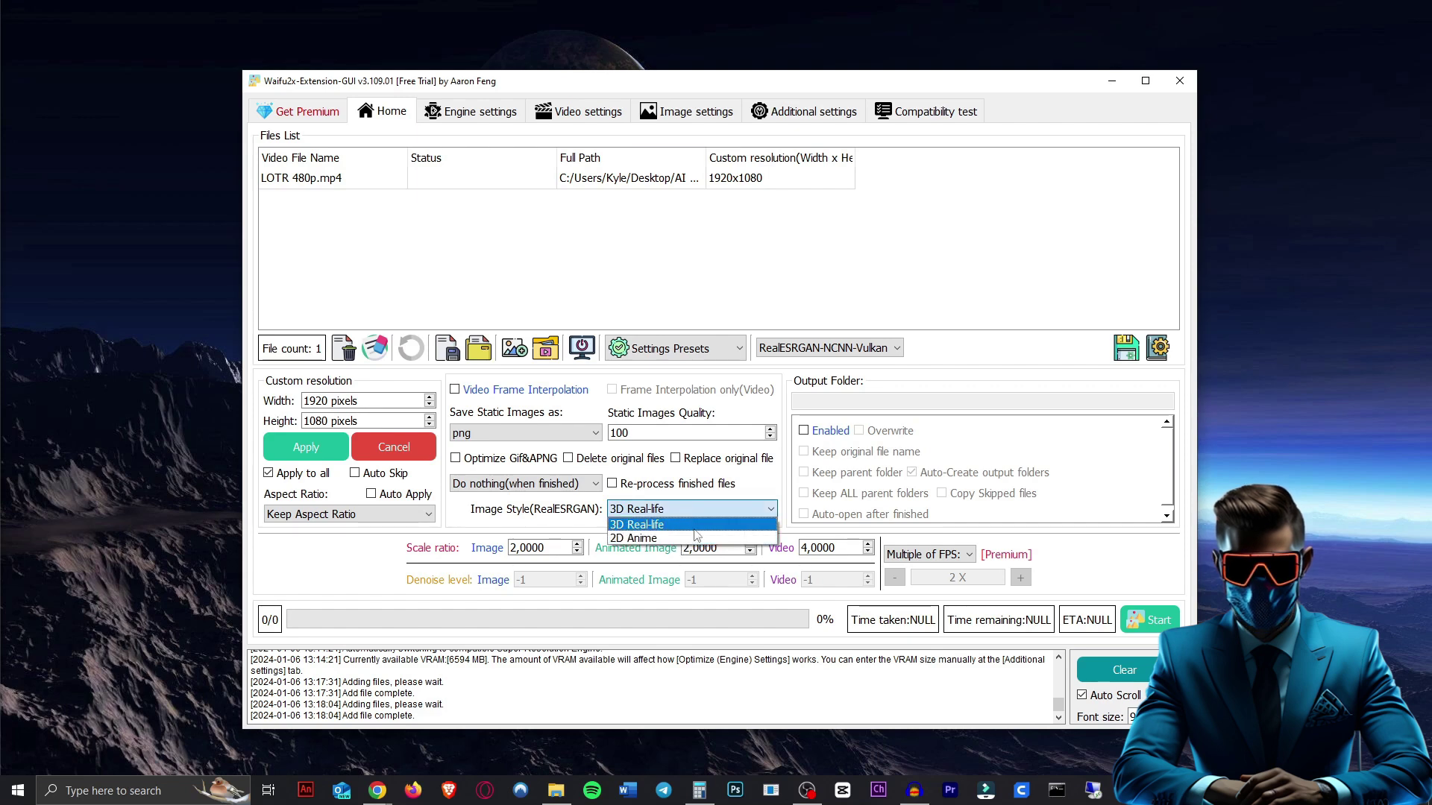
left_click(669, 538)
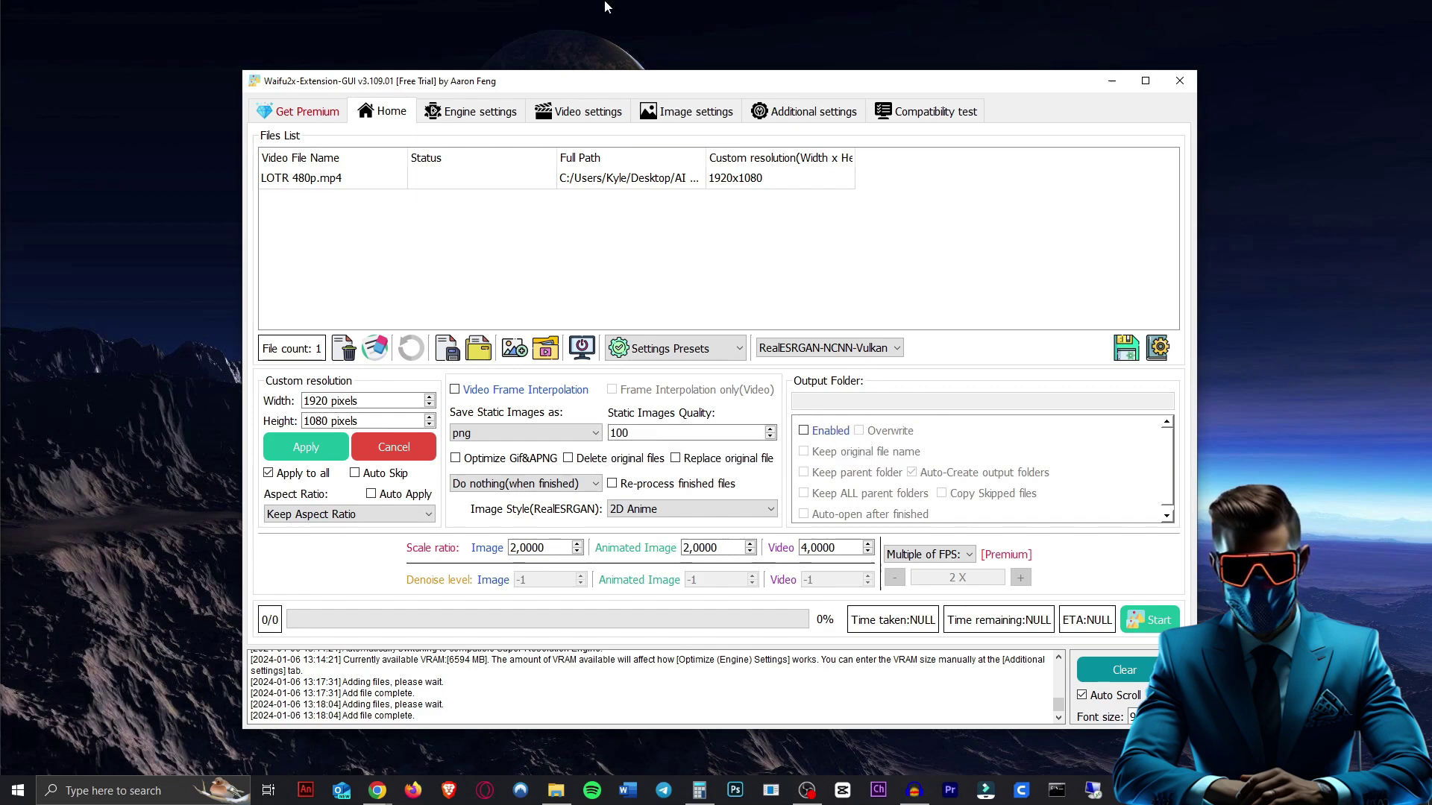
- Upscale LOTR 480p.mp4 to 1920x1080 and dismiss the finished-job summary
left_click(671, 239)
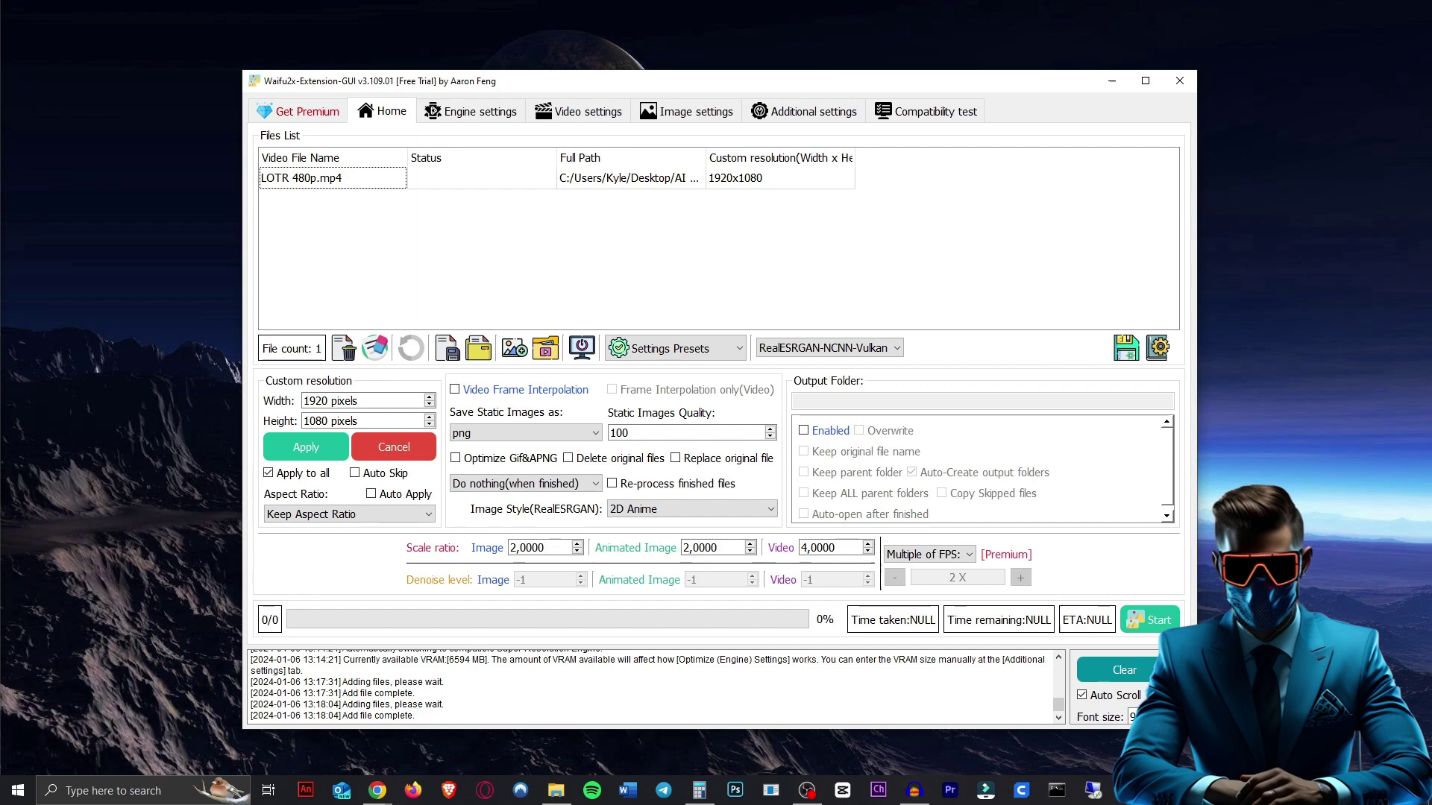
left_click(1170, 628)
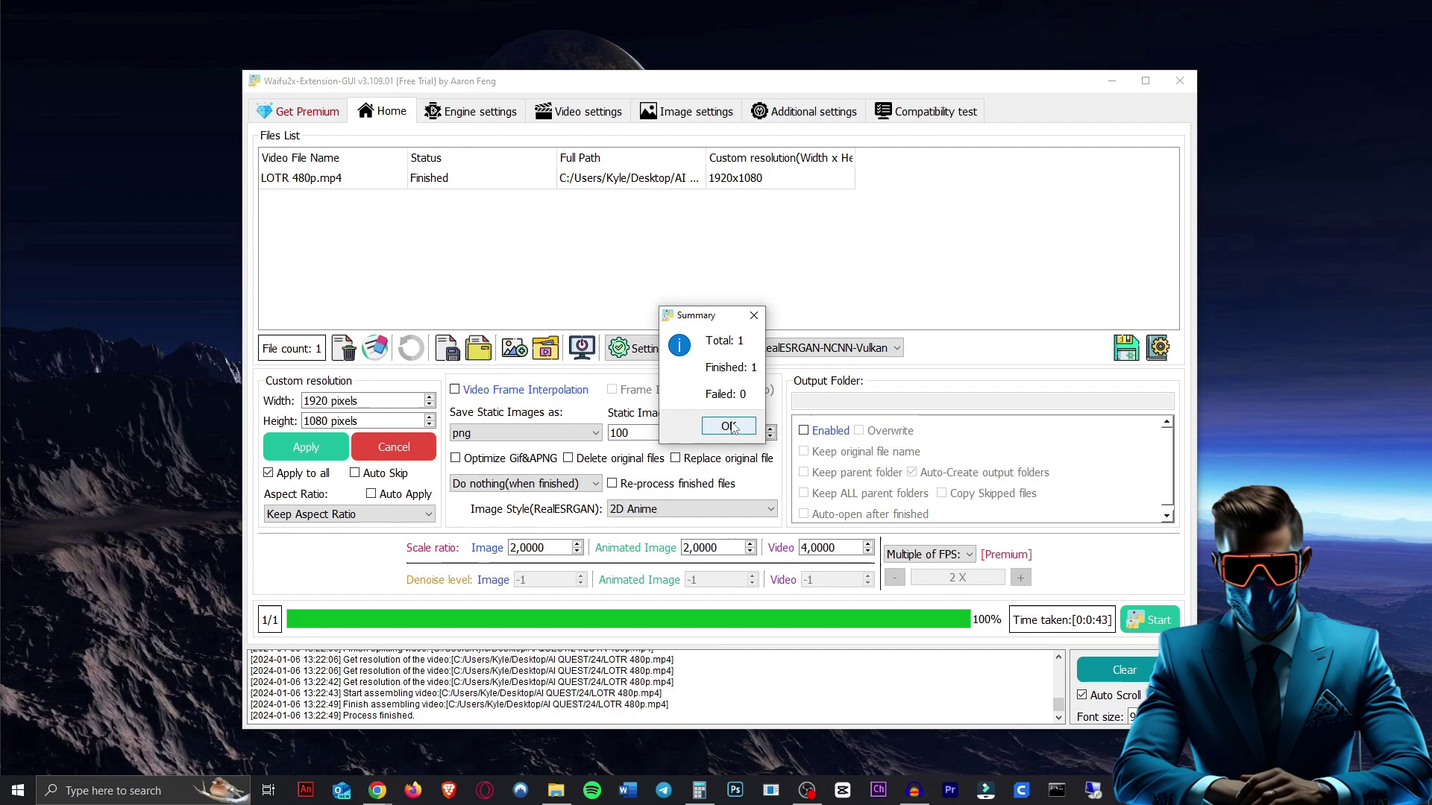
left_click(729, 427)
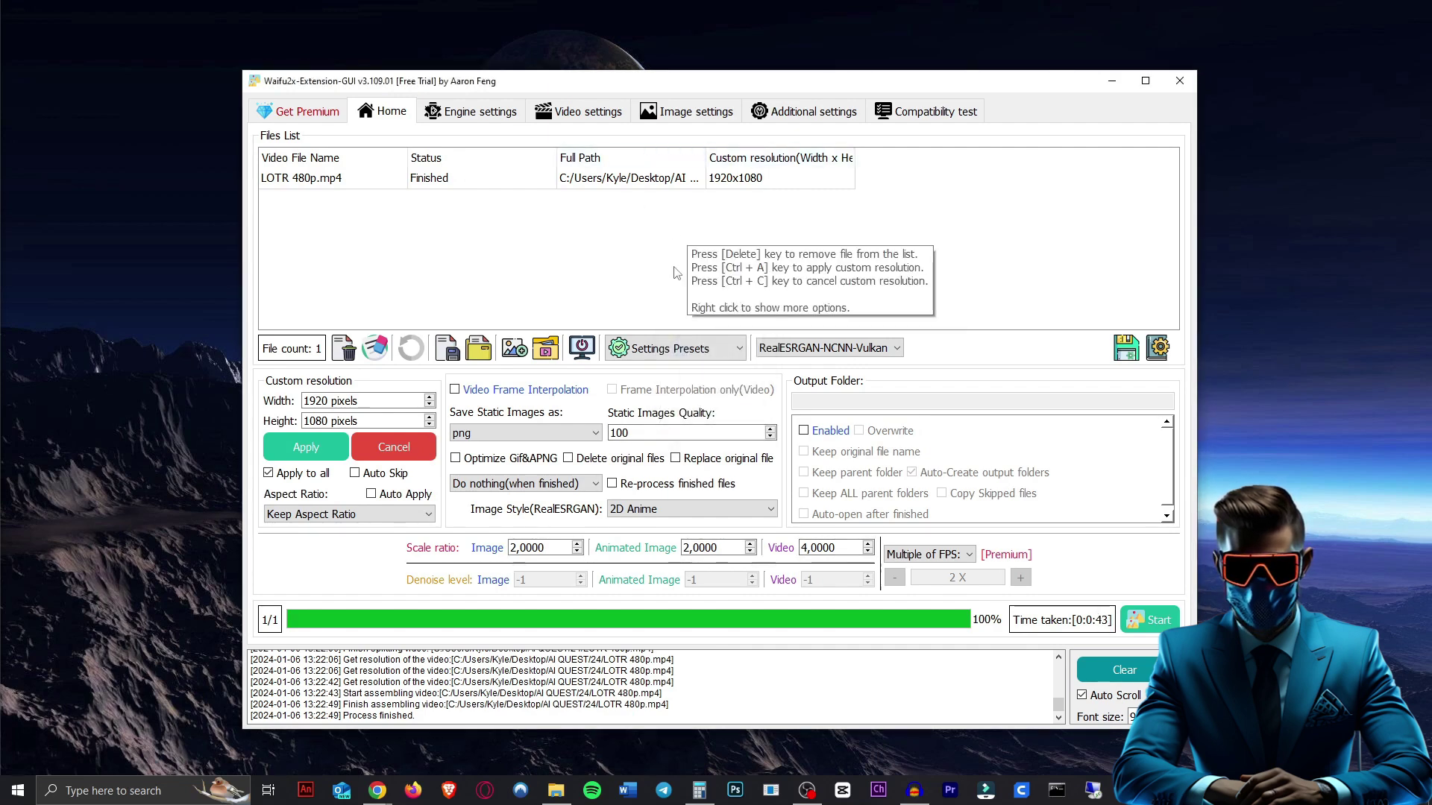
key("alt+Tab")
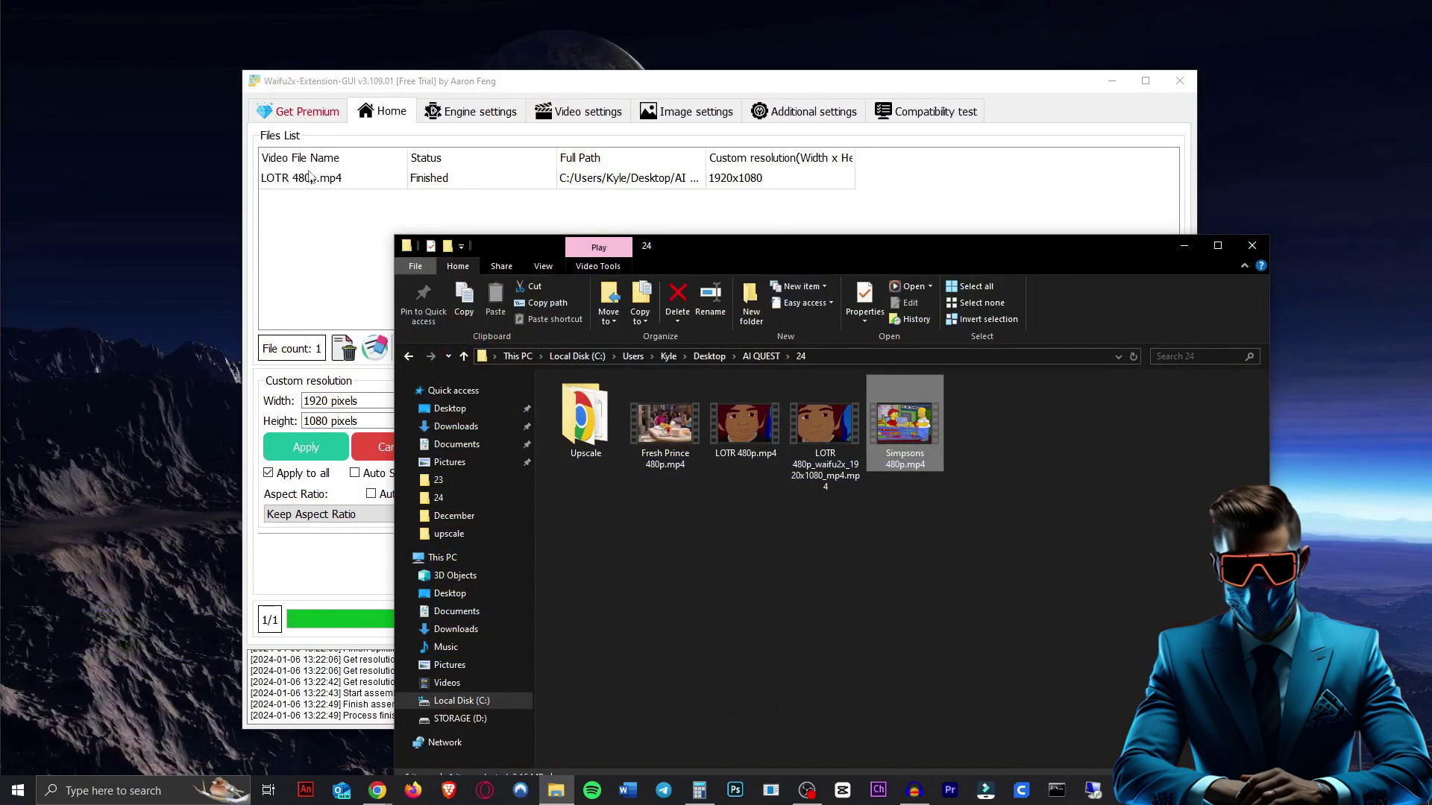
- Replace LOTR with Simpsons 480p.mp4 in the file list and upscale it to 1920x1080
right_click(311, 178)
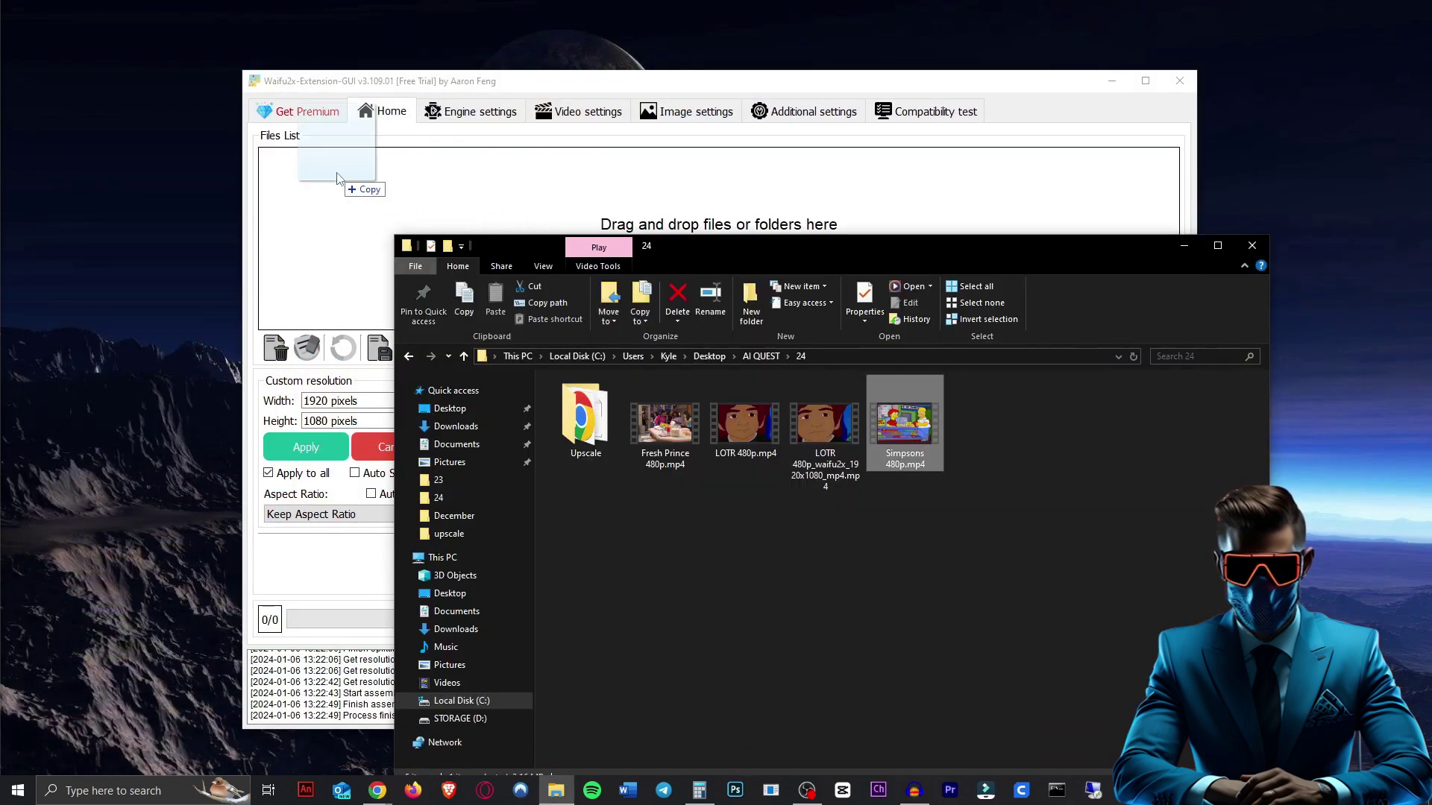
left_click_drag(337, 179, 337, 179)
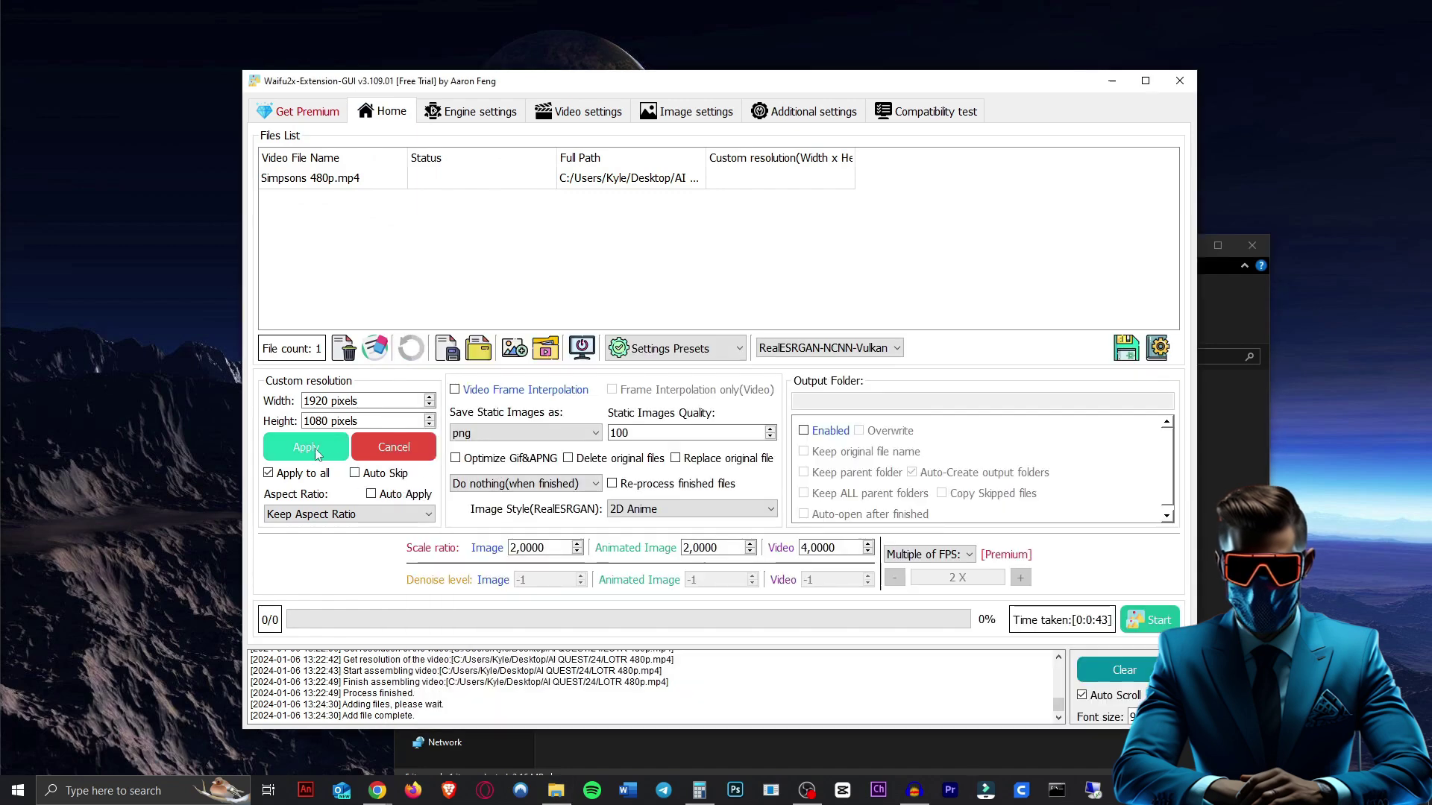
left_click(1152, 618)
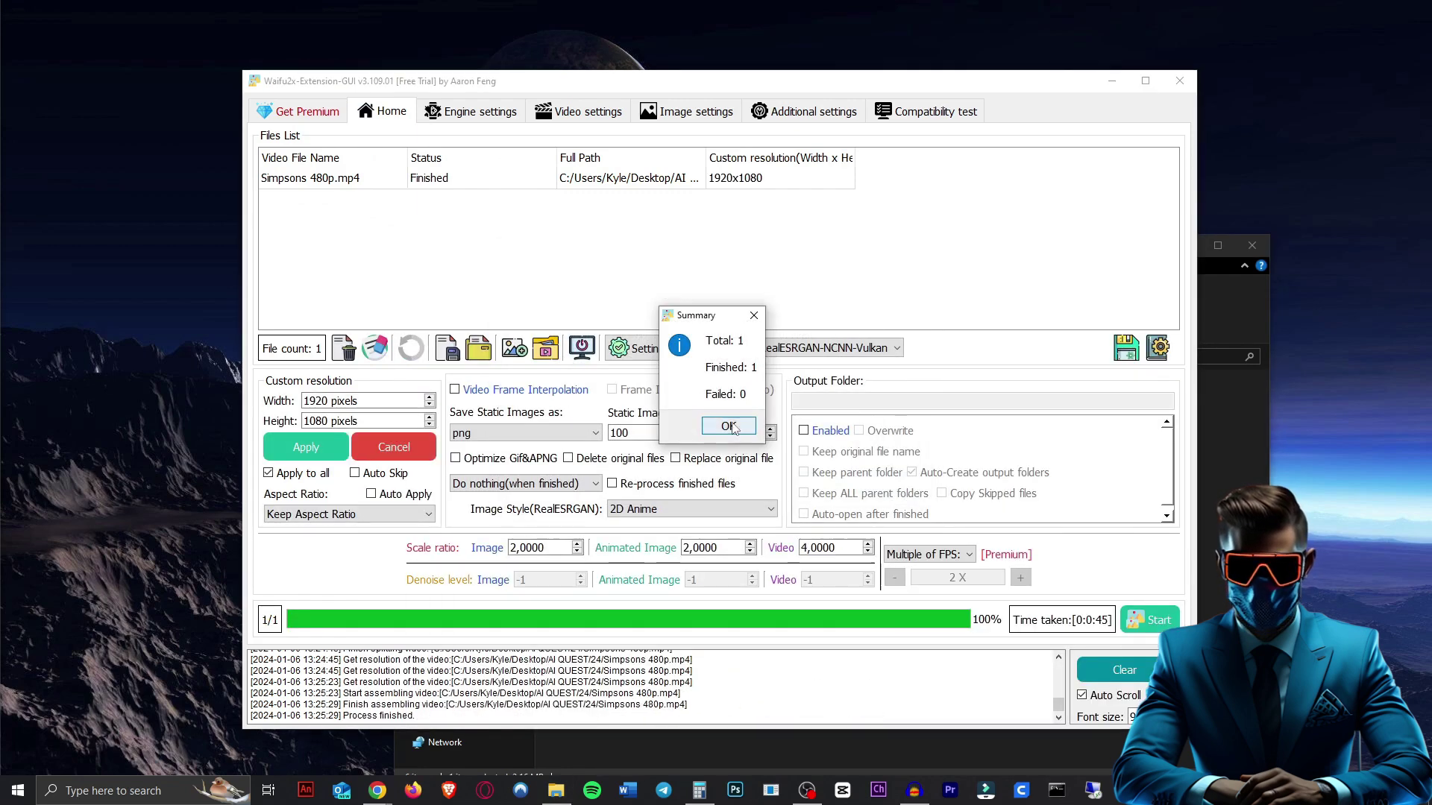
left_click(728, 427)
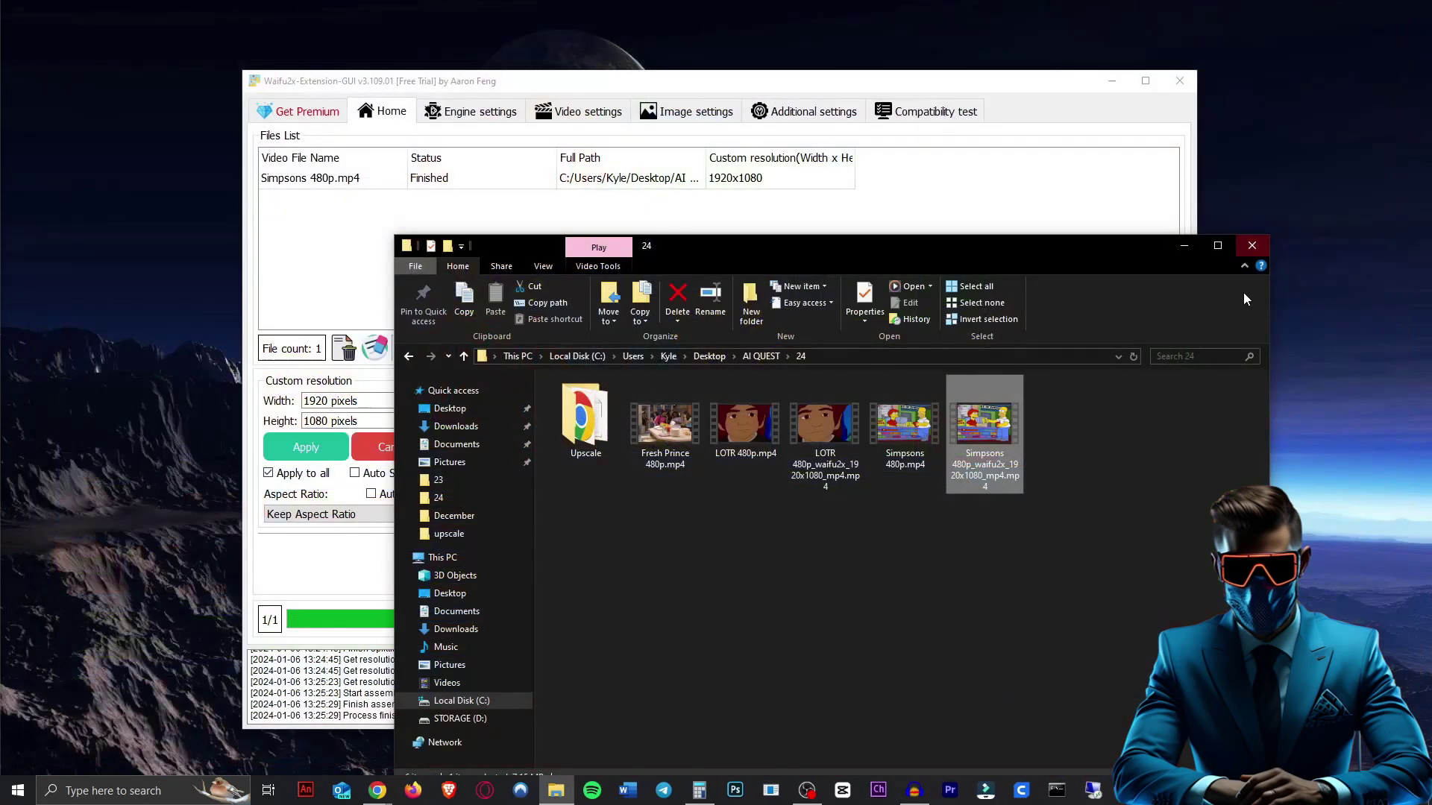
- Close the upscaled Simpsons clip and leave the engine on RealESRGAN-NCNN-Vulkan
left_click(944, 89)
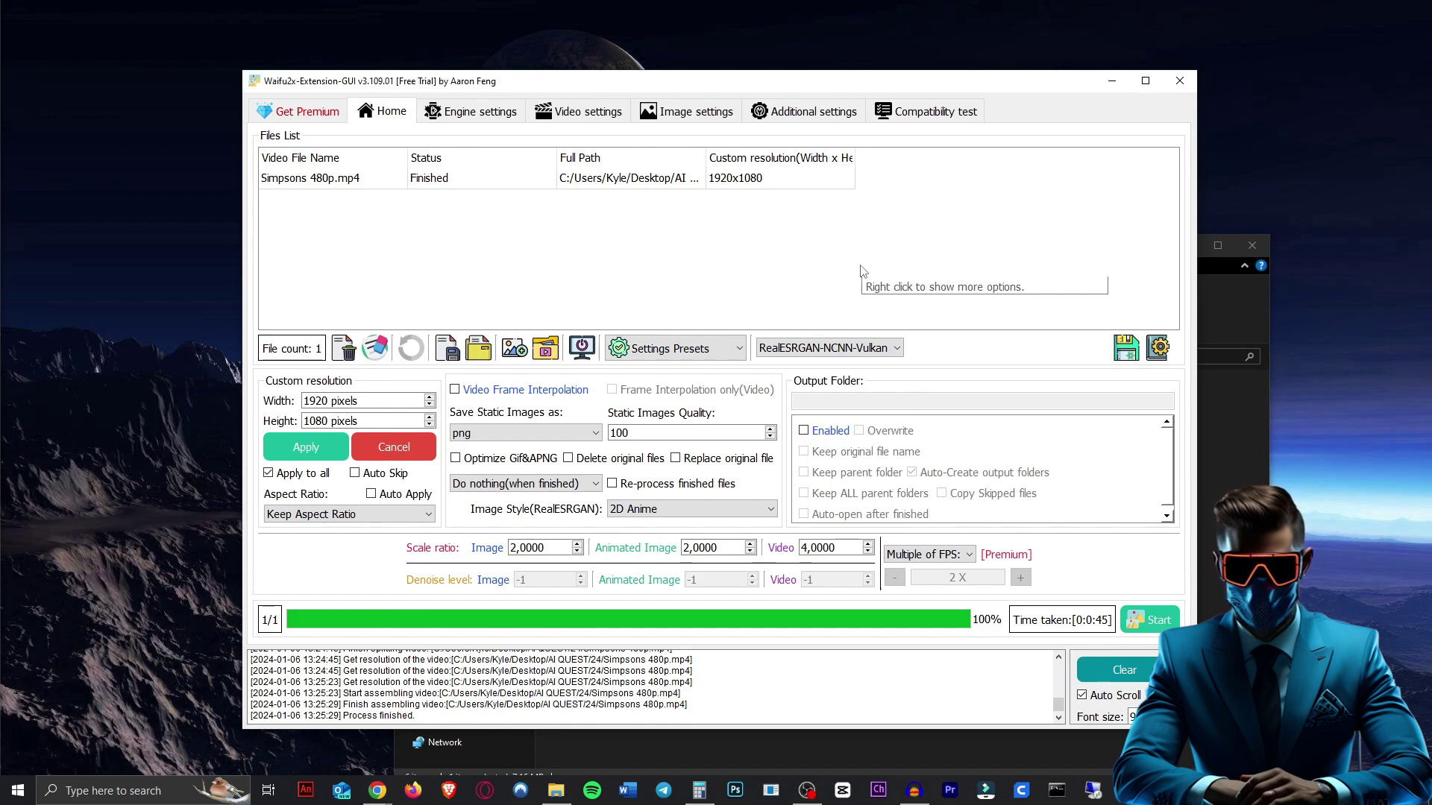
left_click(822, 348)
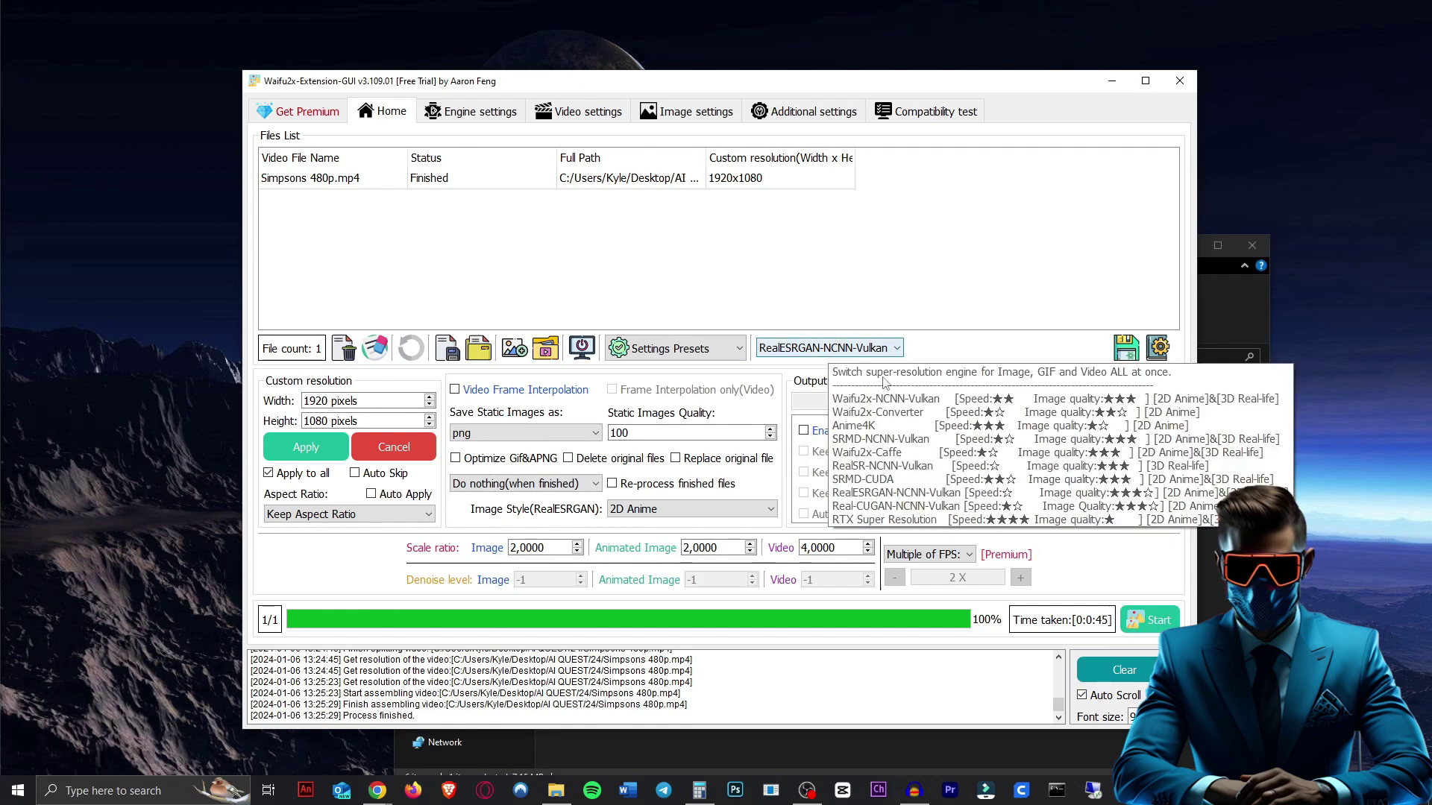
left_click(906, 310)
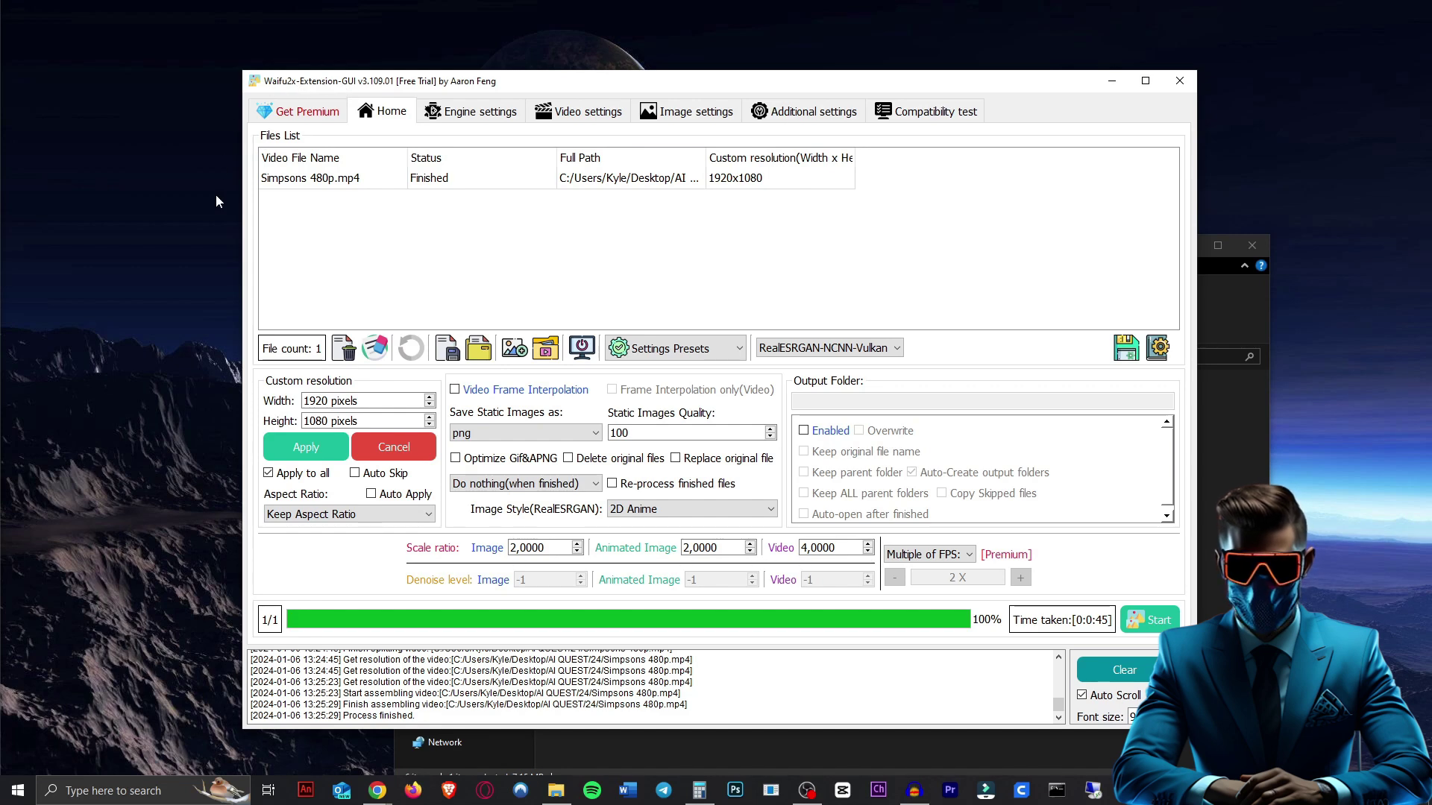
- Remove the Simpsons 480p.mp4 entry from the Waifu2x file list
right_click(471, 179)
left_click(556, 230)
key("alt+Tab")
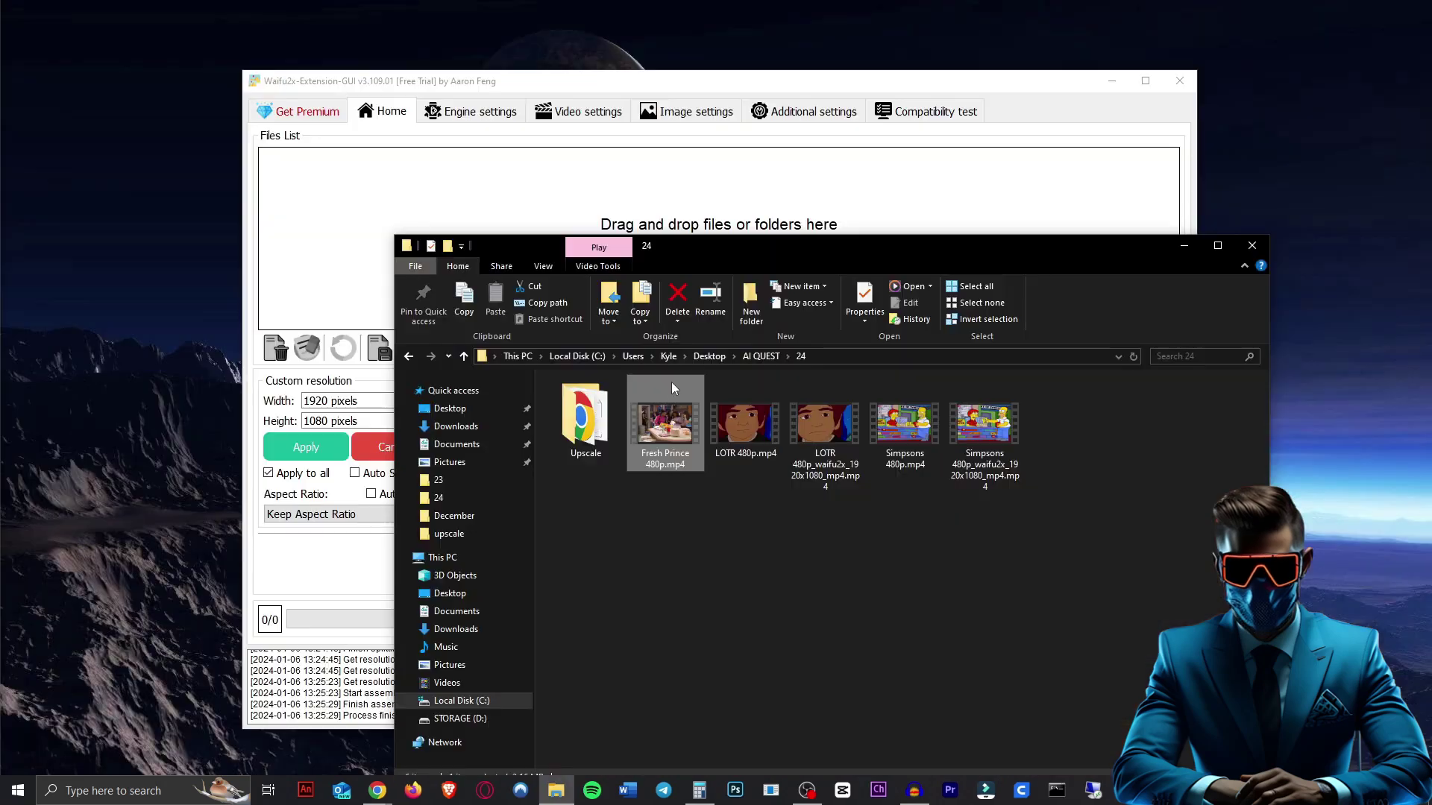
- Add Fresh Prince 480p.mp4 to the file list and apply the 1920x1080 custom resolution
left_click_drag(671, 382, 348, 281)
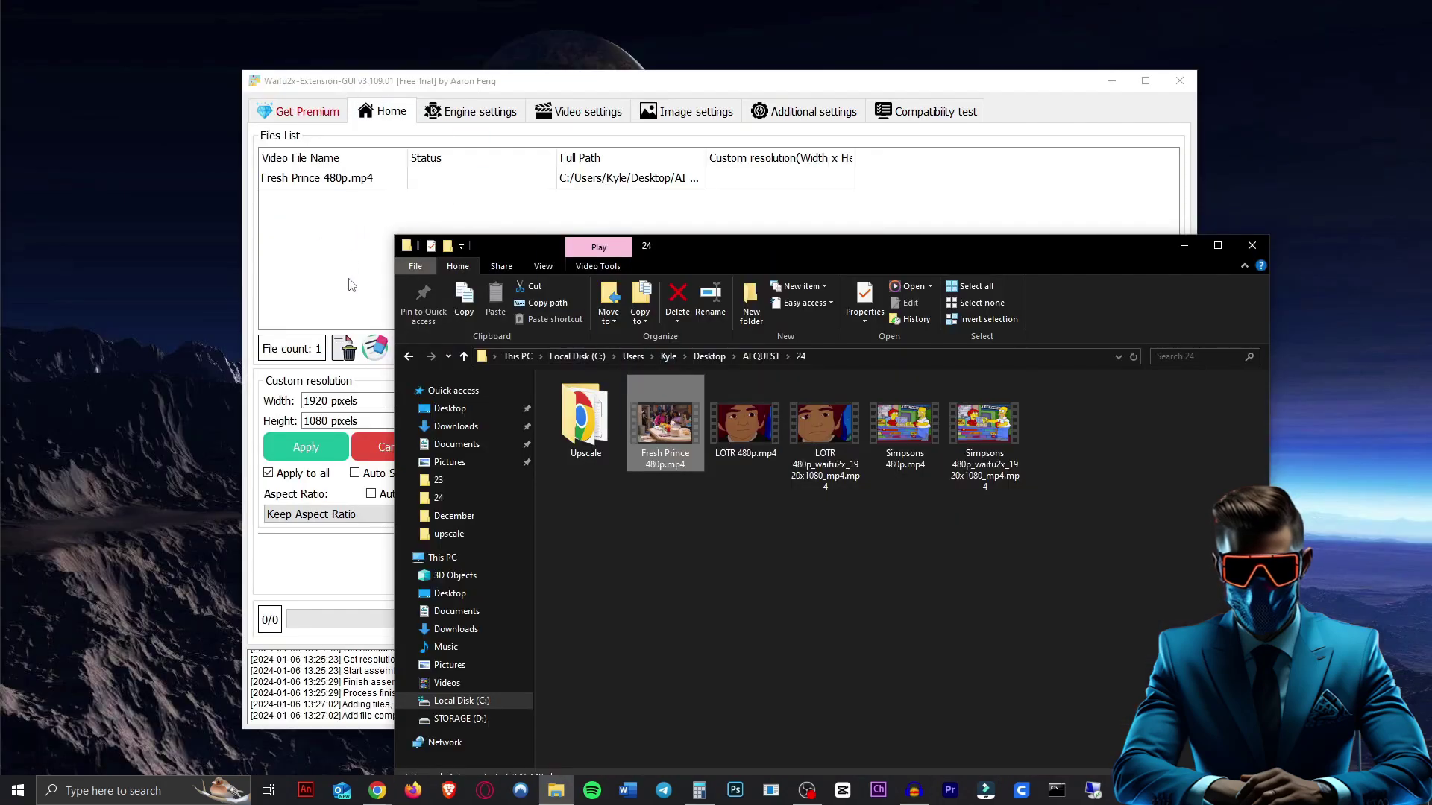
left_click(341, 246)
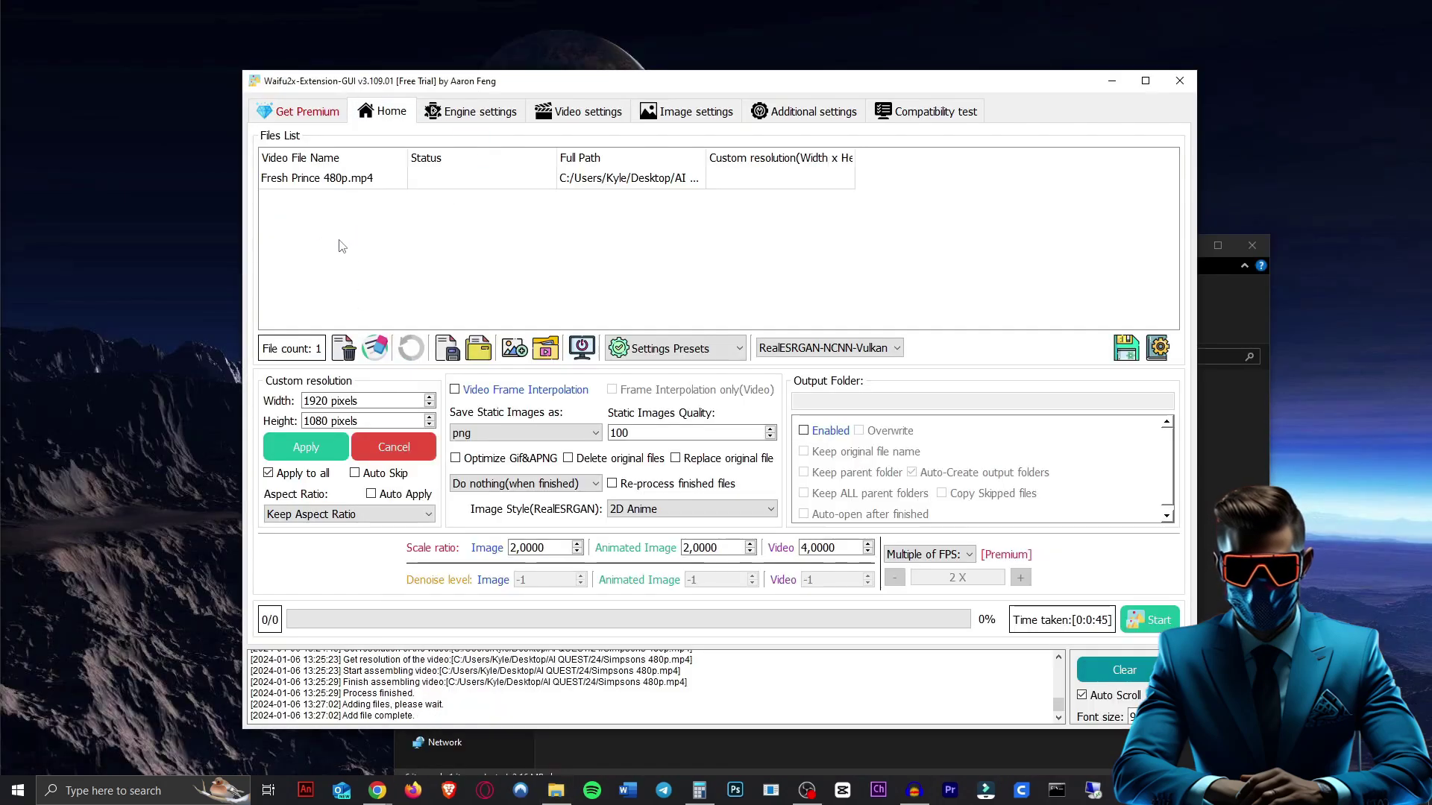
left_click(307, 451)
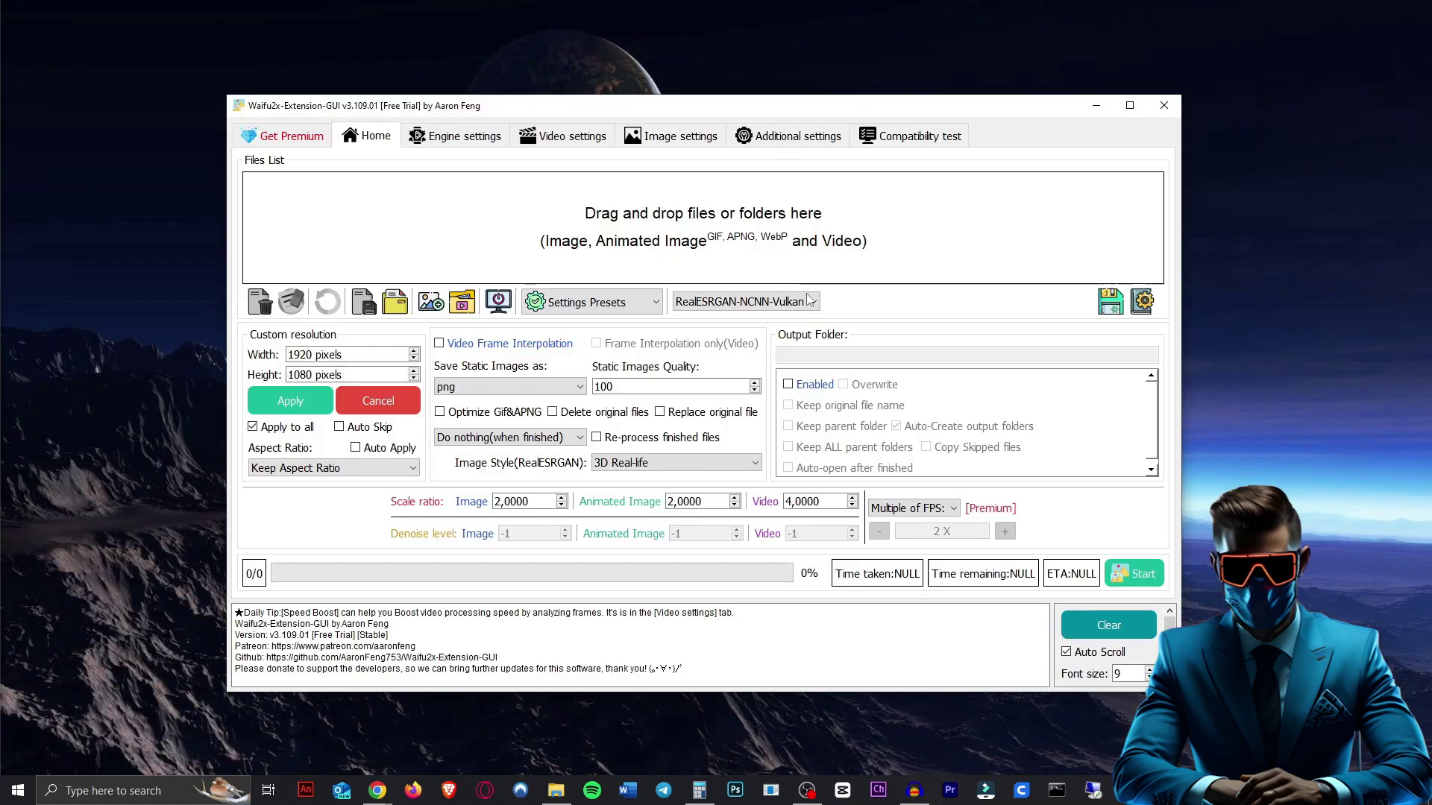
- Switch the engine to waifu2x-ncnn-vulkan and add Fresh Prince 480p.mp4 to the Files List
left_click(792, 304)
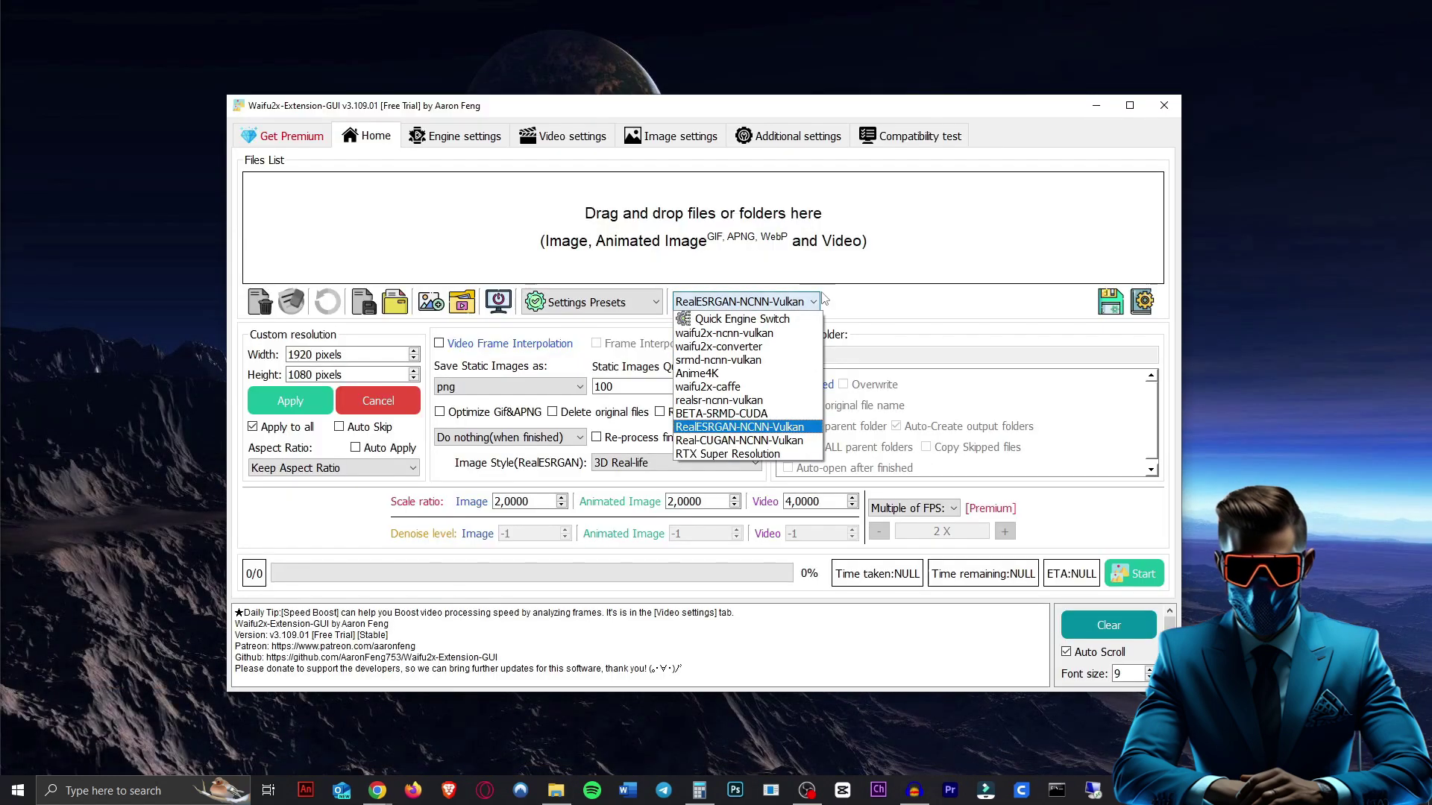
left_click(781, 338)
key("alt+Tab")
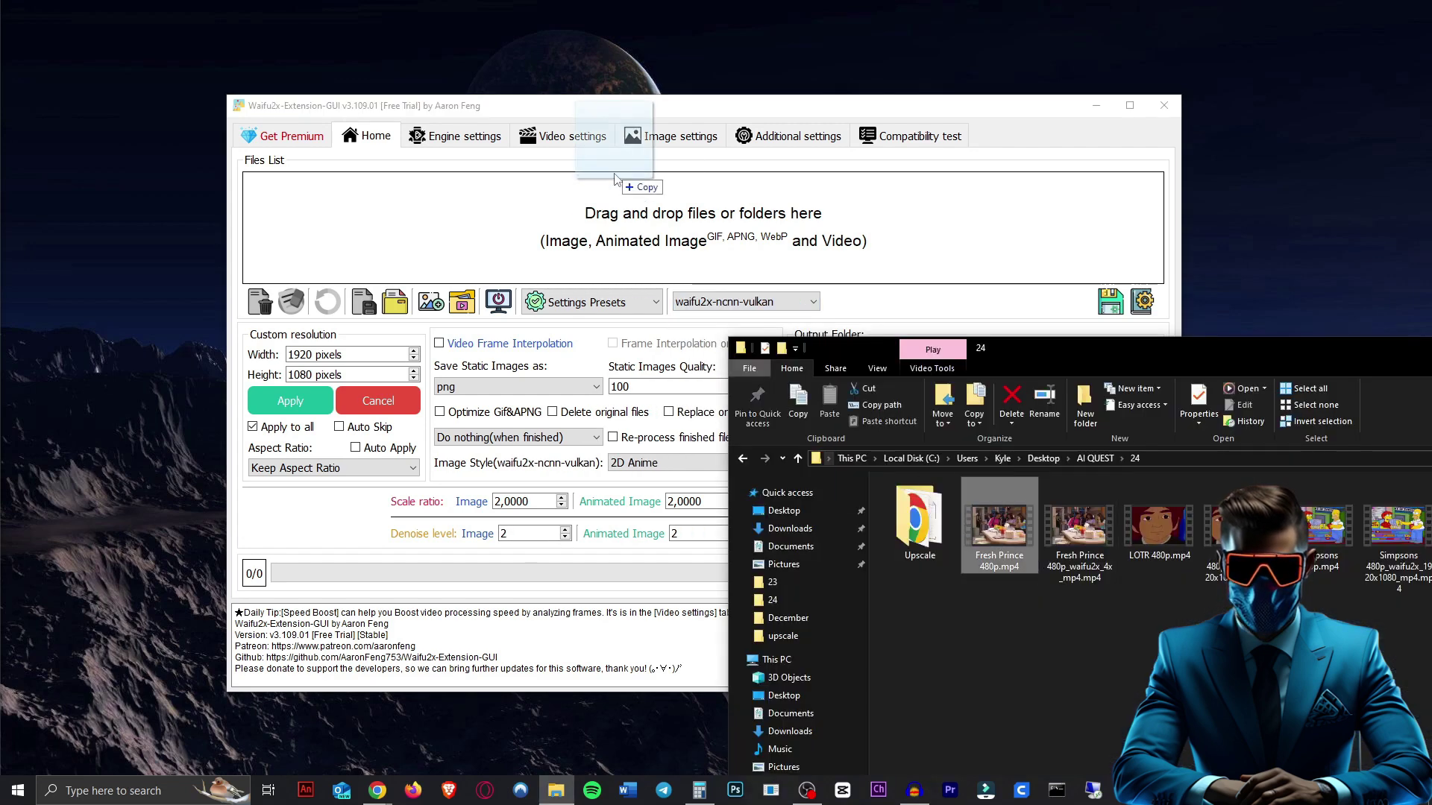
left_click_drag(615, 179, 616, 180)
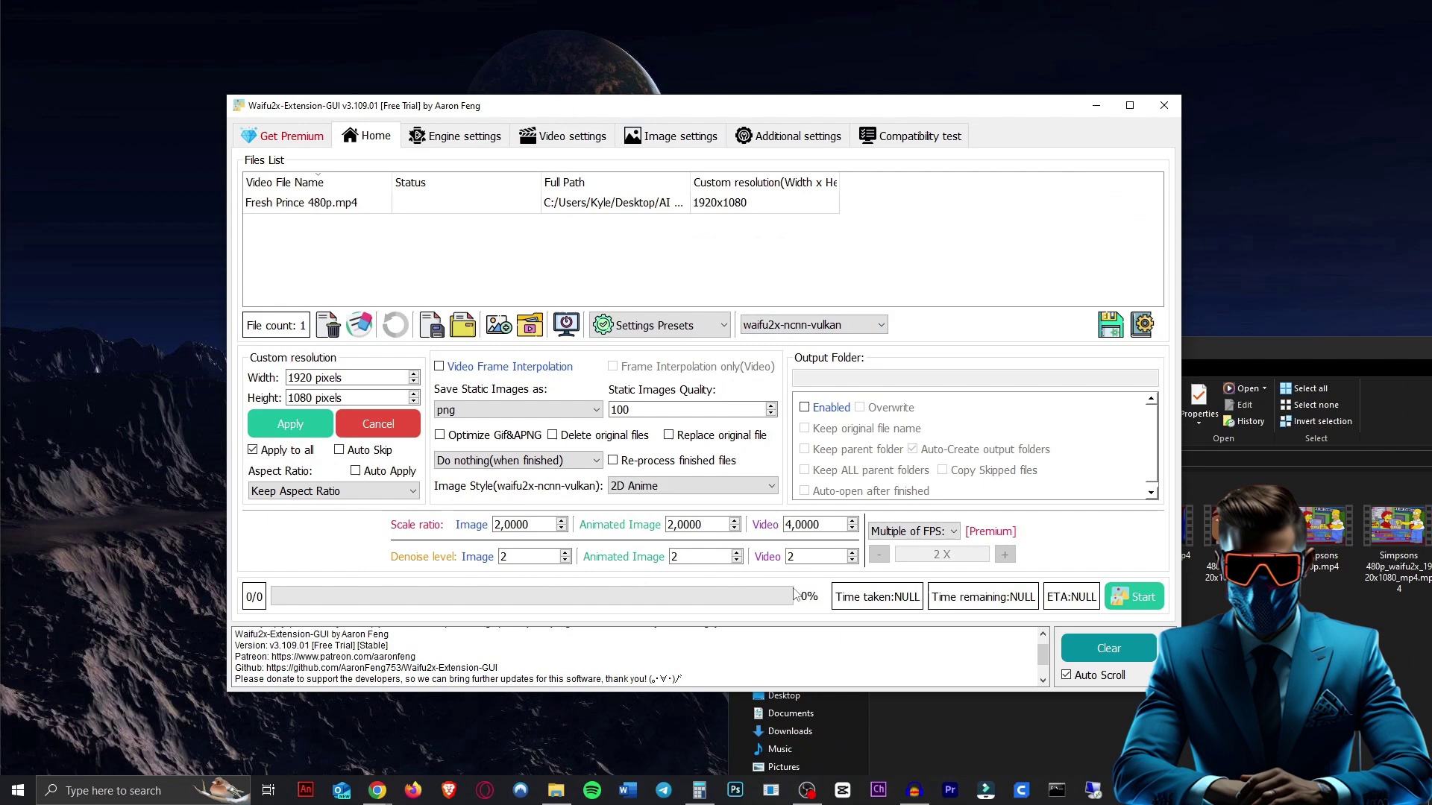
- Set Image Style to 3D Real-life and start upscaling the Fresh Prince clip to 1920x1080
left_click(686, 487)
left_click(681, 514)
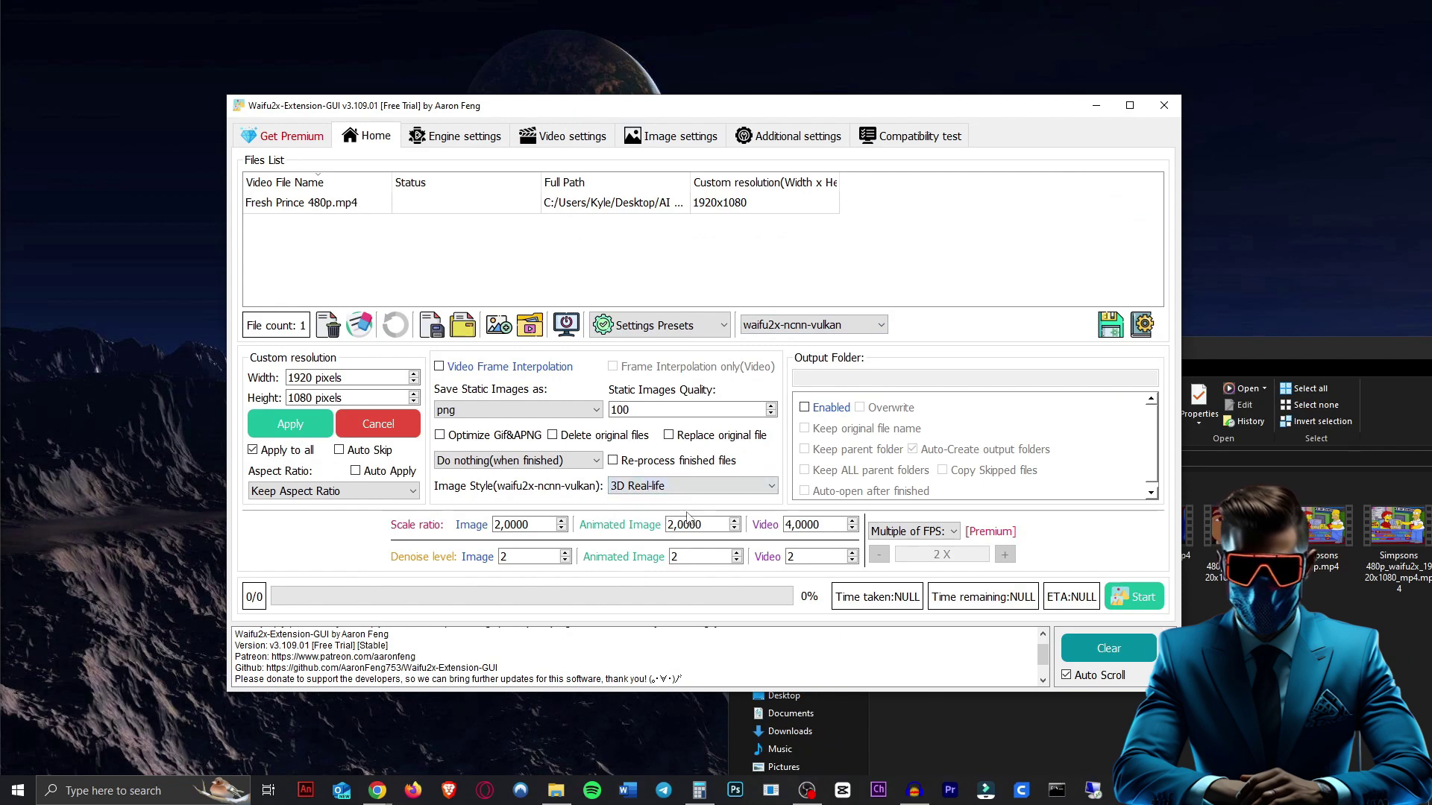
left_click(1139, 604)
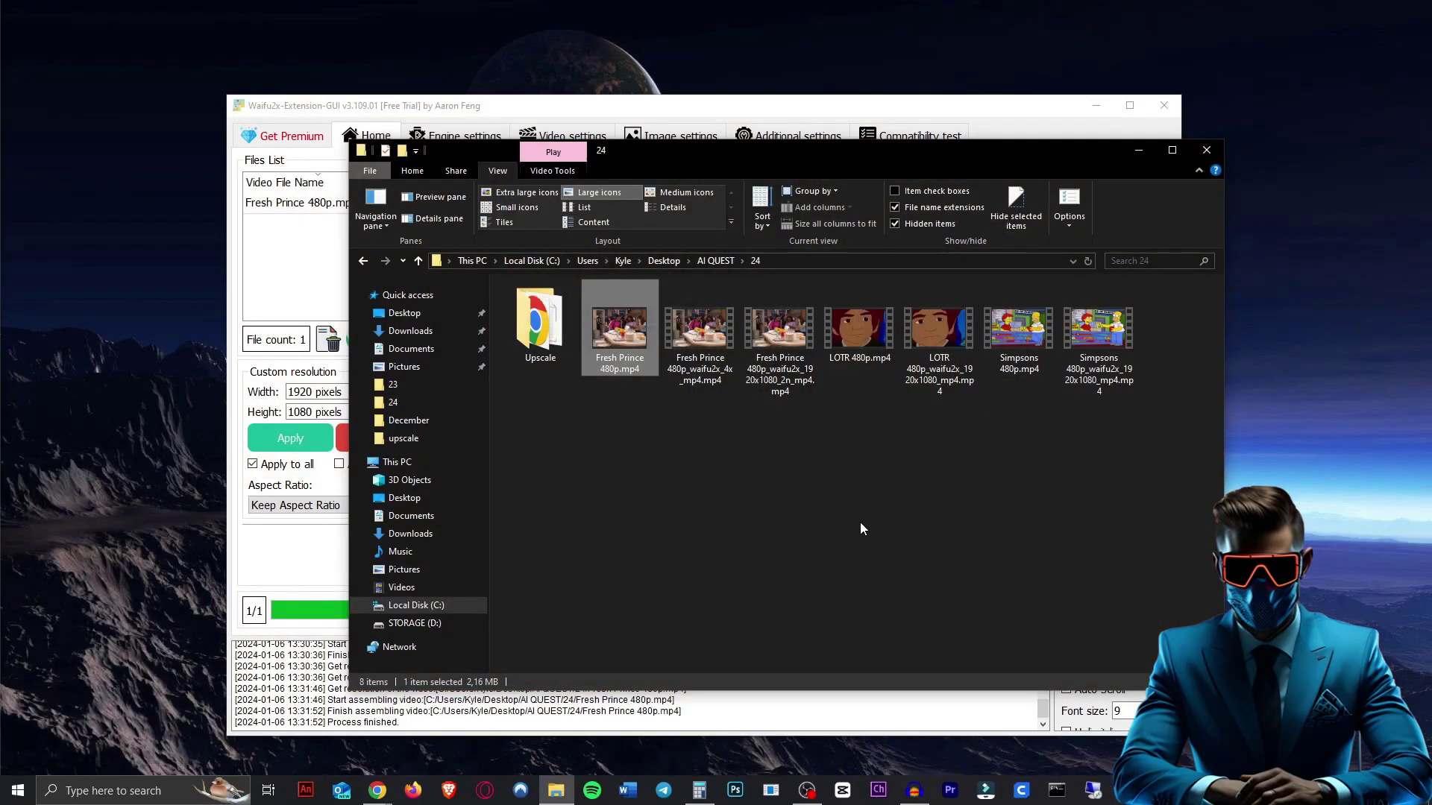
- Return to Waifu2x-Extension-GUI and show the upscaling engine list with the Fresh Prince job finished
key("alt+Tab")
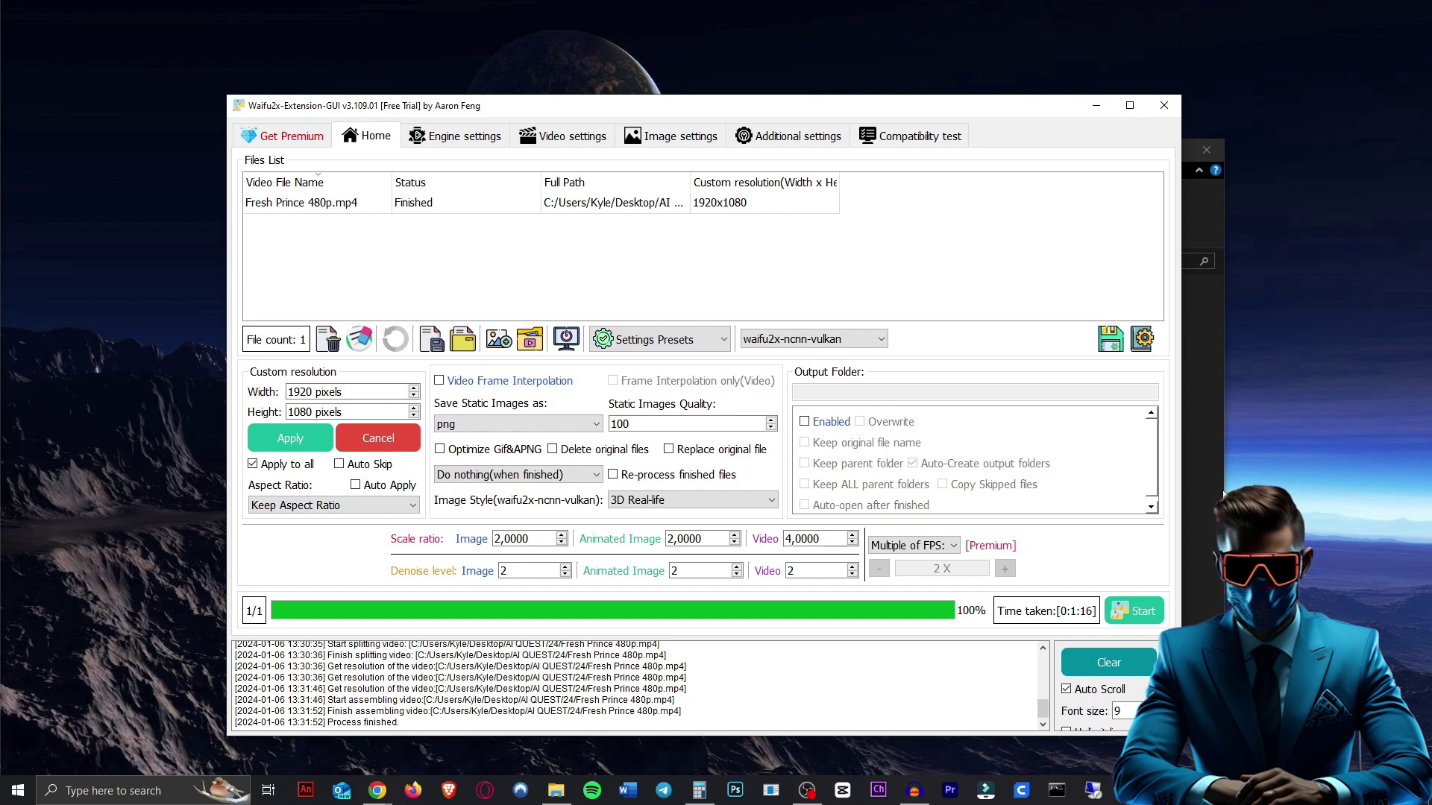
left_click(879, 338)
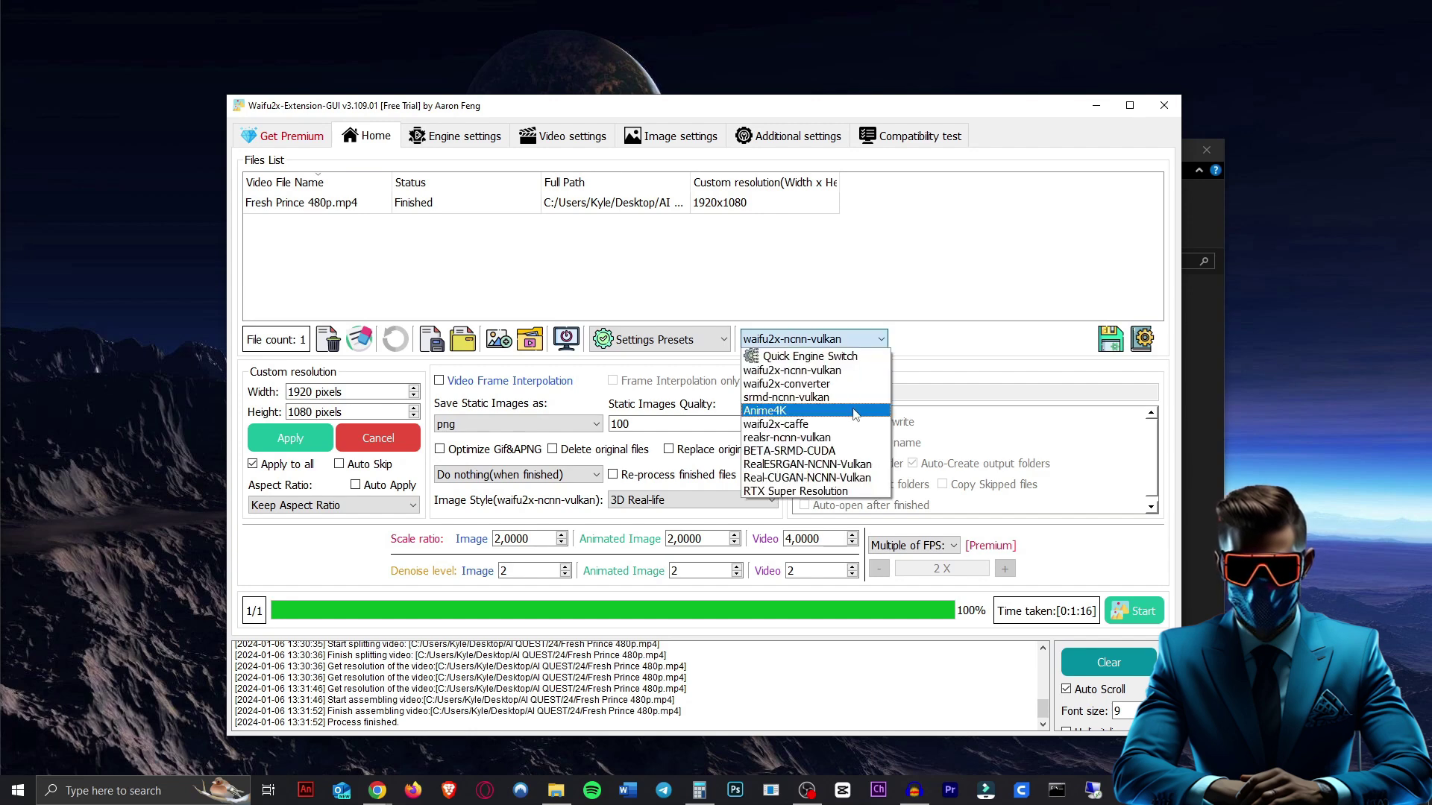